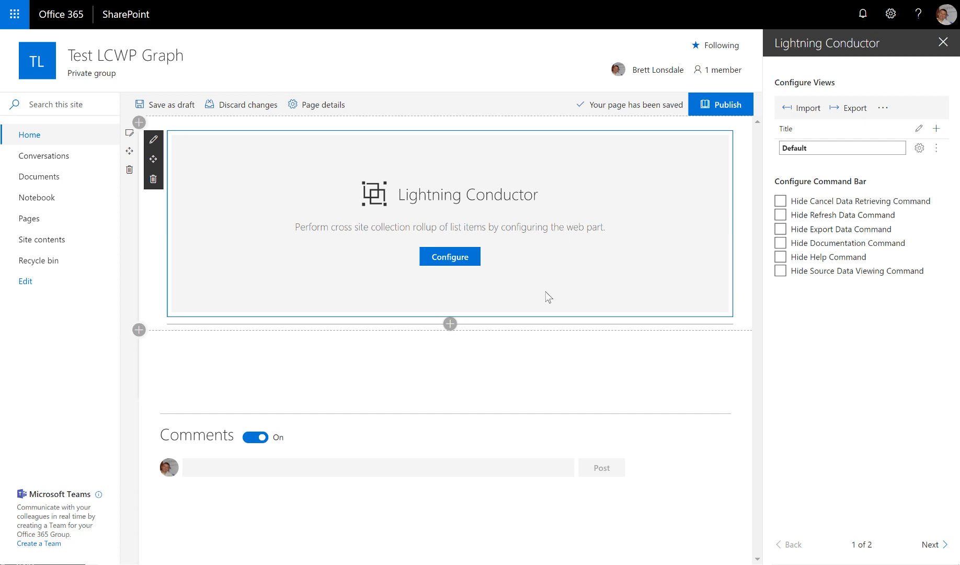
- Configure the web part's default view to show All Tasks from the Current Site in Grid View, and save it
click(450, 257)
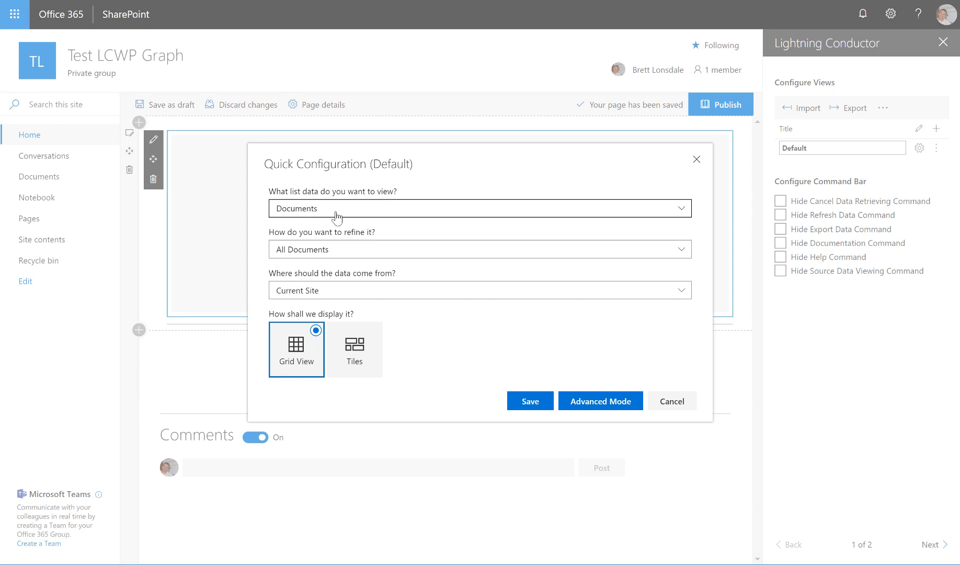
click(490, 214)
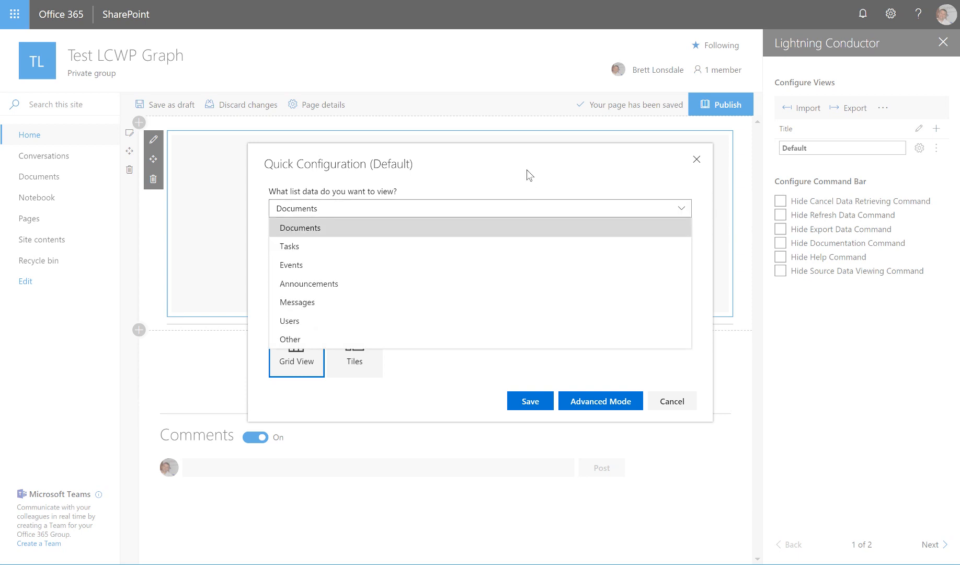
click(430, 251)
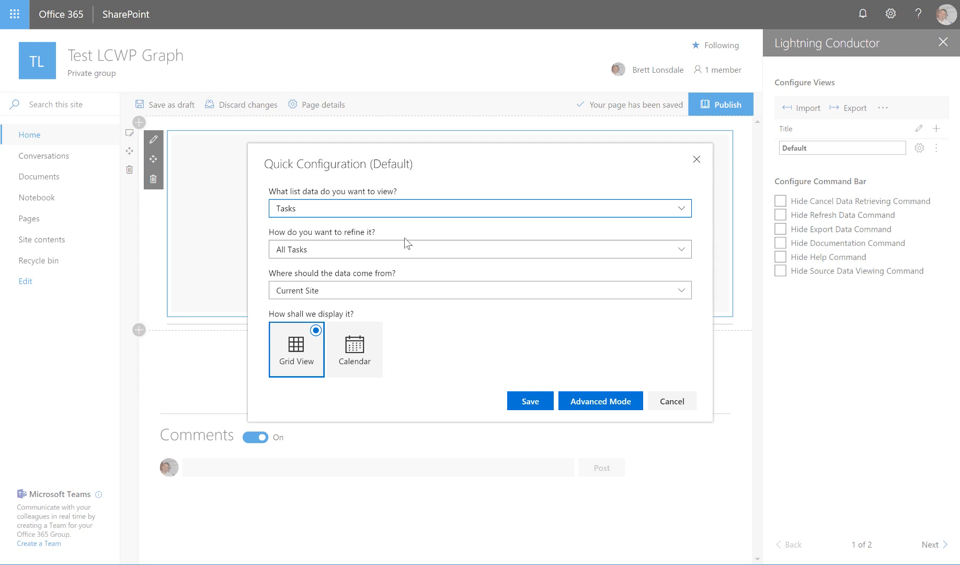
click(359, 252)
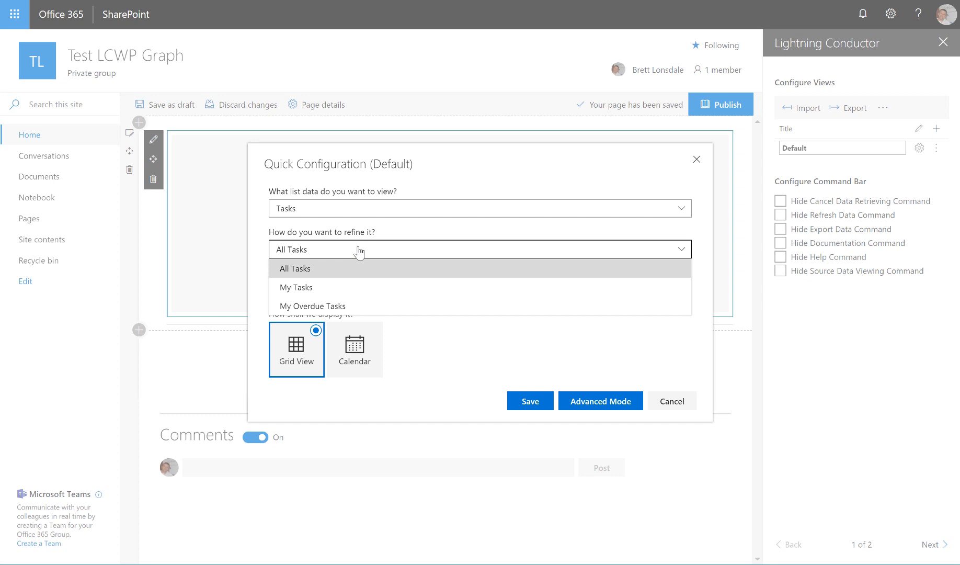
click(393, 270)
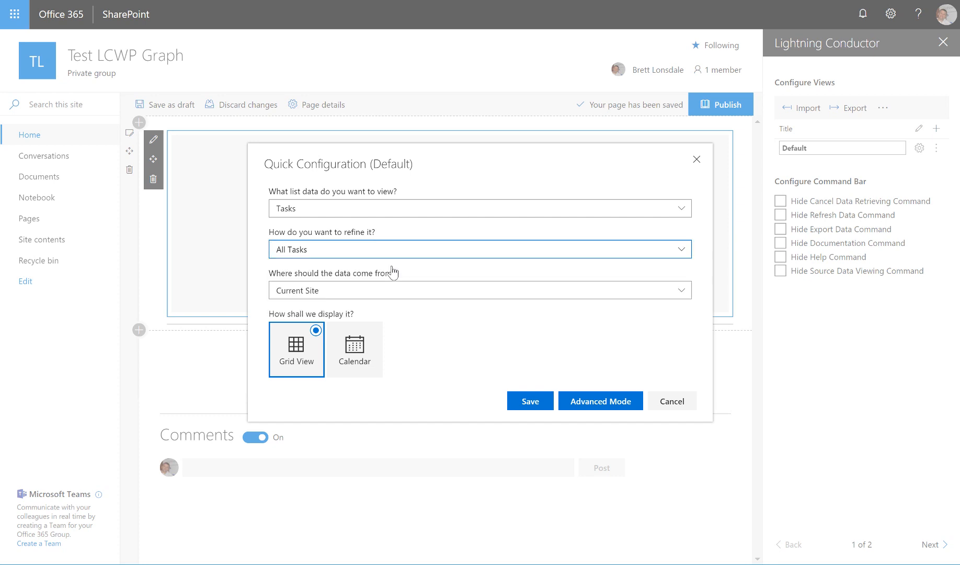
click(400, 297)
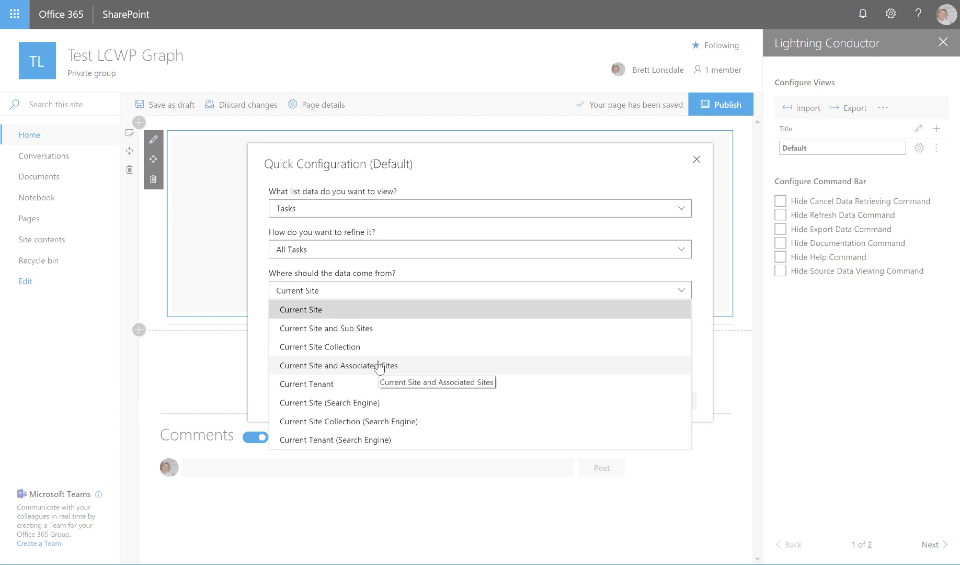
click(402, 309)
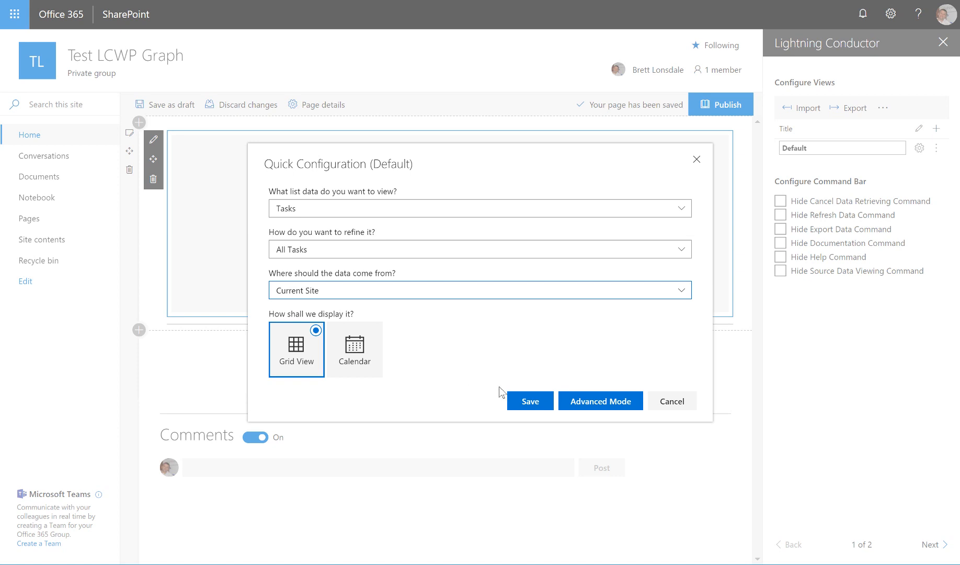
click(515, 402)
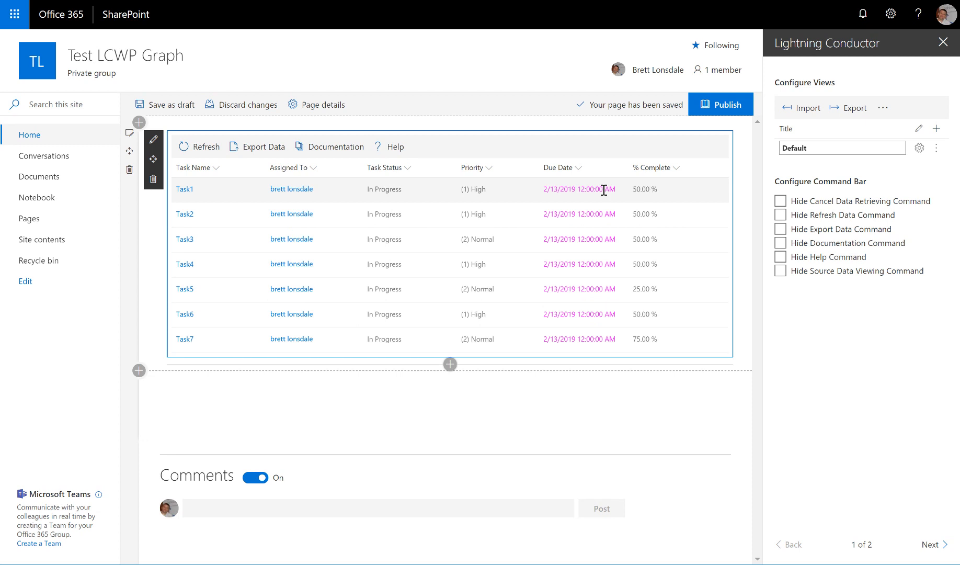
- Open conditional formatting for the % Complete column and remove the existing condition row
click(677, 169)
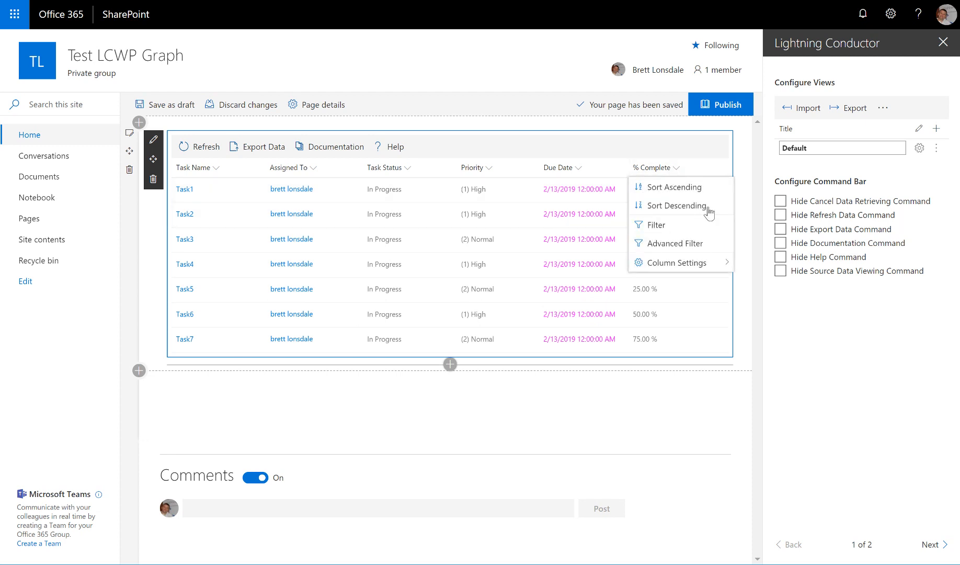
mouse_move(714, 266)
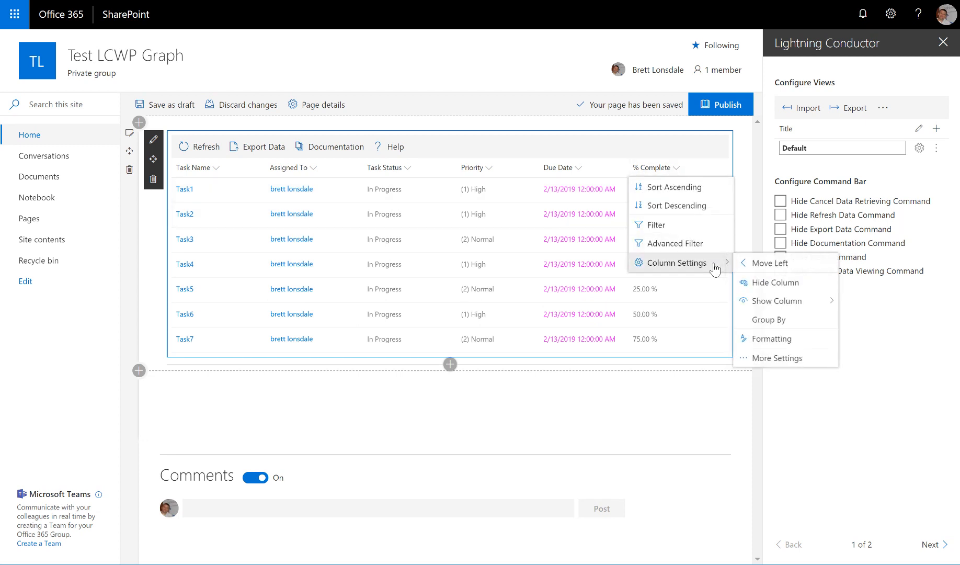
click(784, 339)
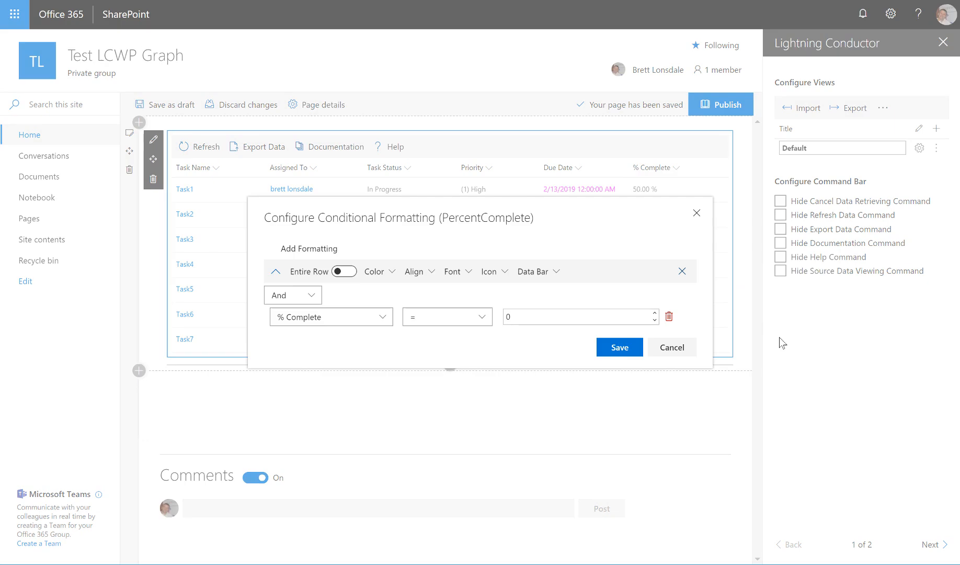
click(669, 316)
- Add a data bar to % Complete with a max value of 1 and its value hidden, and save the formatting
click(550, 280)
click(349, 293)
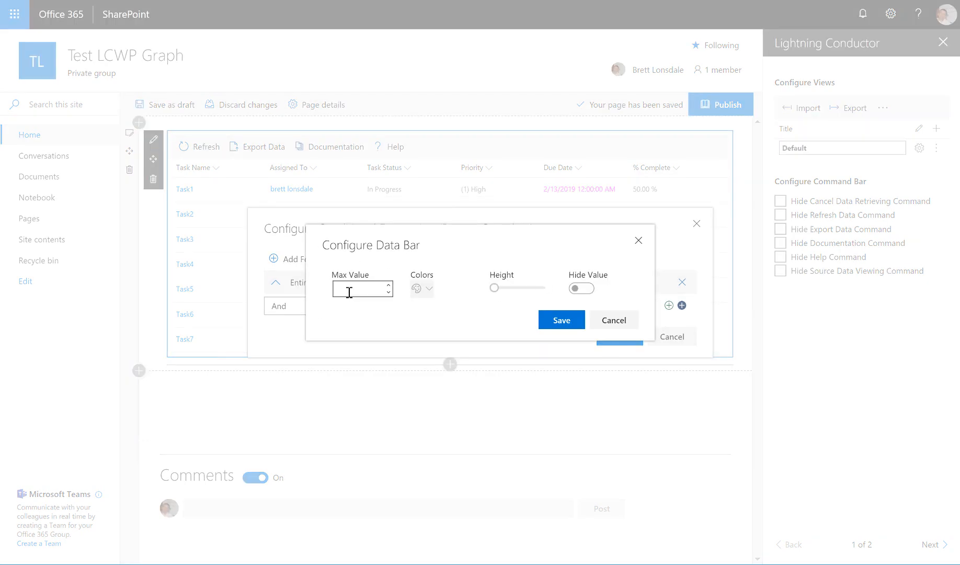
text(1)
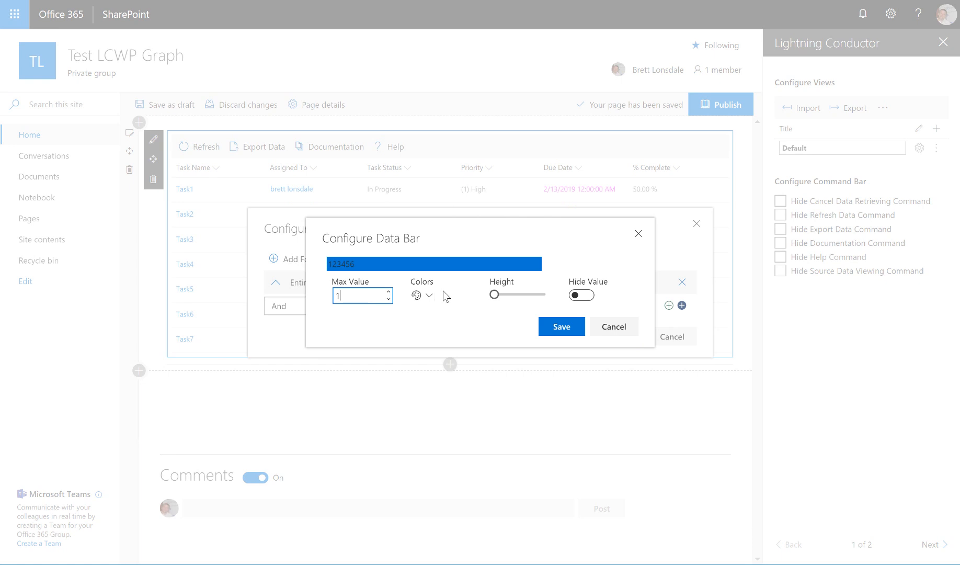
click(586, 295)
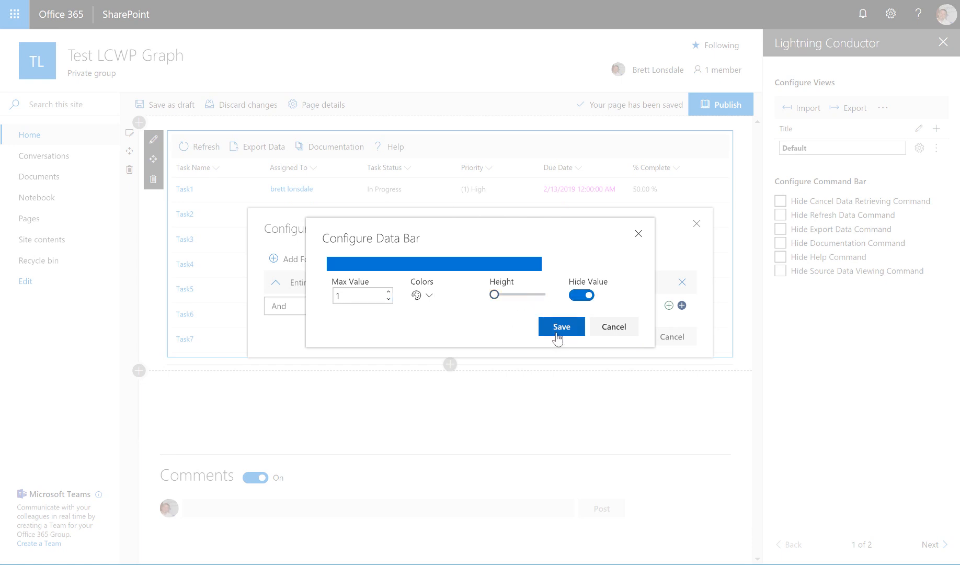
click(557, 334)
click(617, 336)
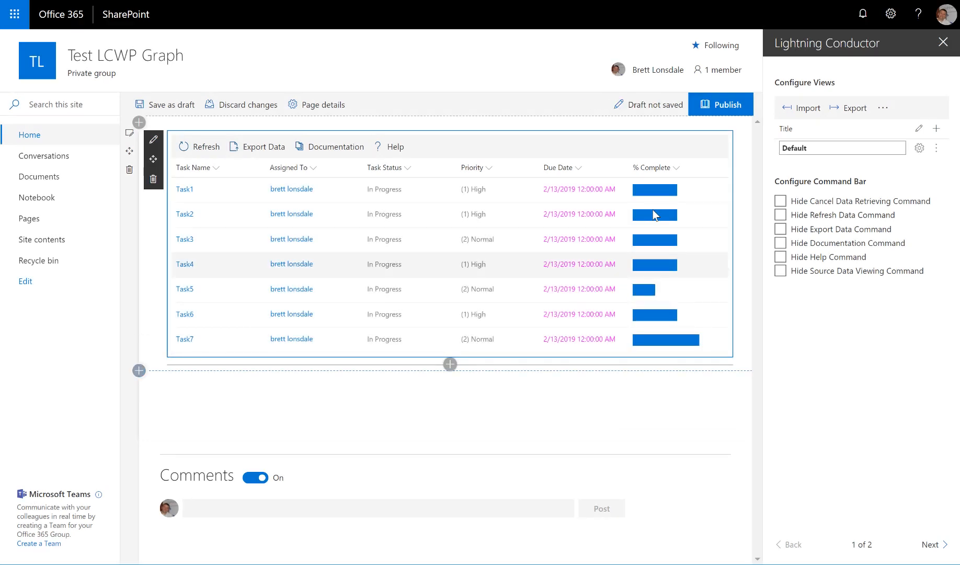
- Open conditional formatting for the Priority column and choose the solid circle icon
click(489, 169)
mouse_move(510, 262)
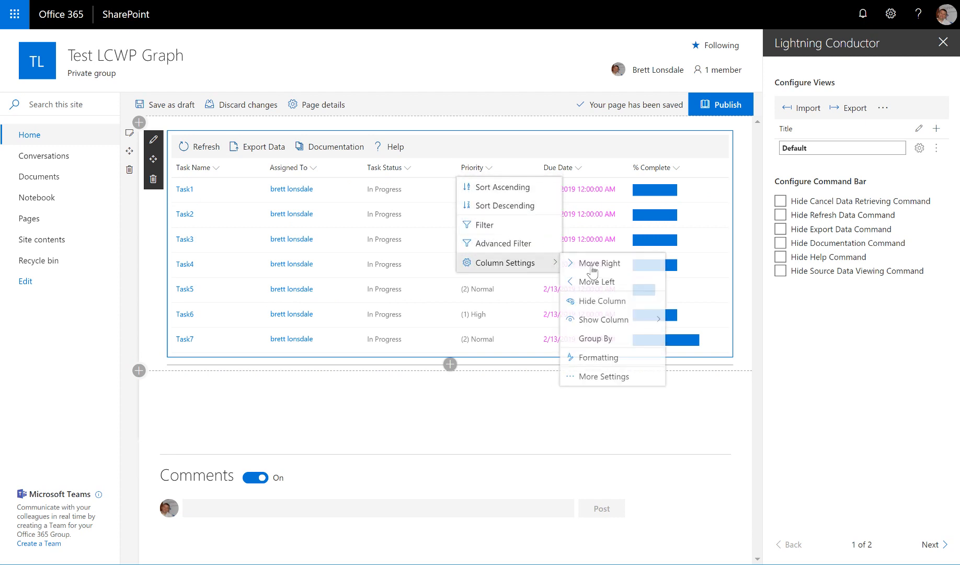
click(613, 358)
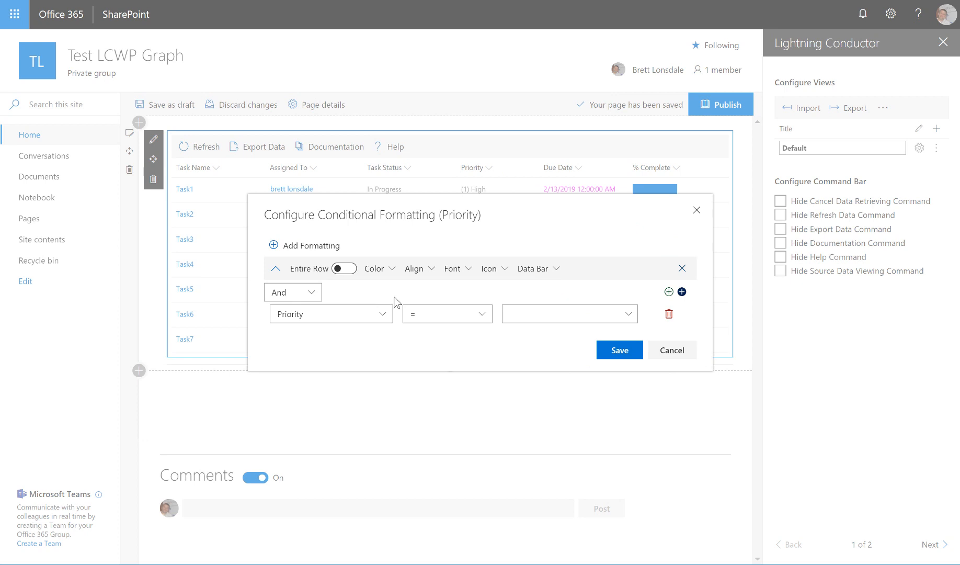
click(490, 269)
click(416, 264)
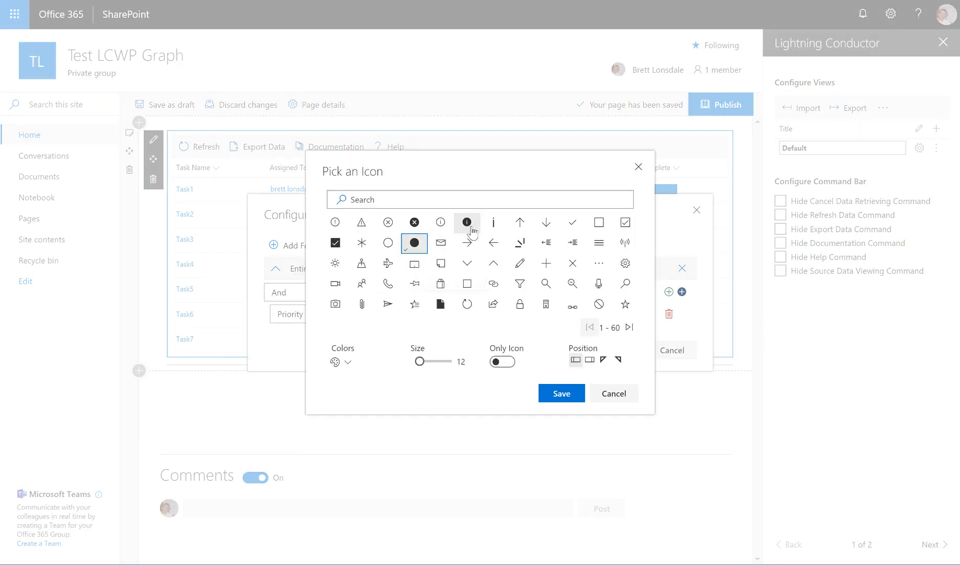
- Set the circle icon's fore color to red, position it after the value, and save the icon
click(348, 366)
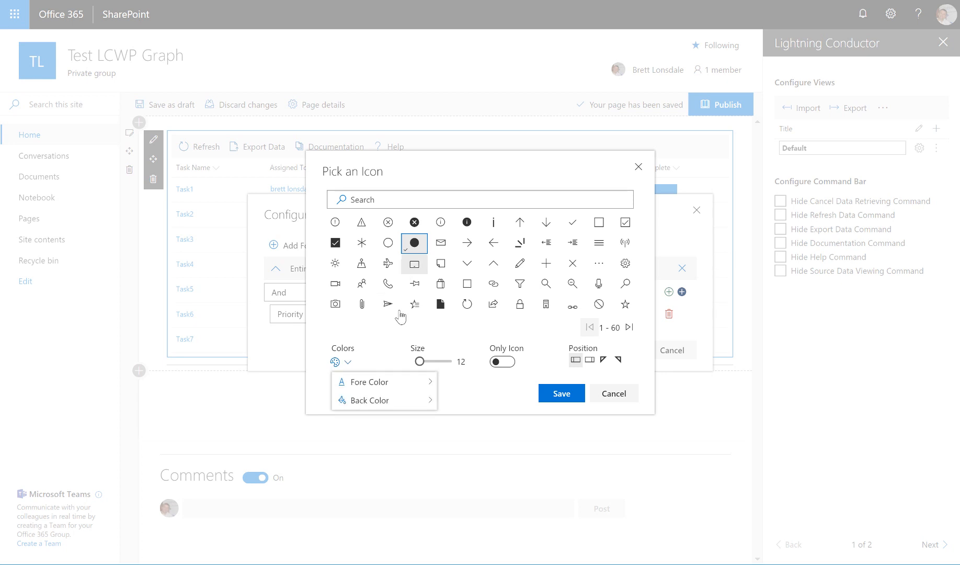
mouse_move(417, 386)
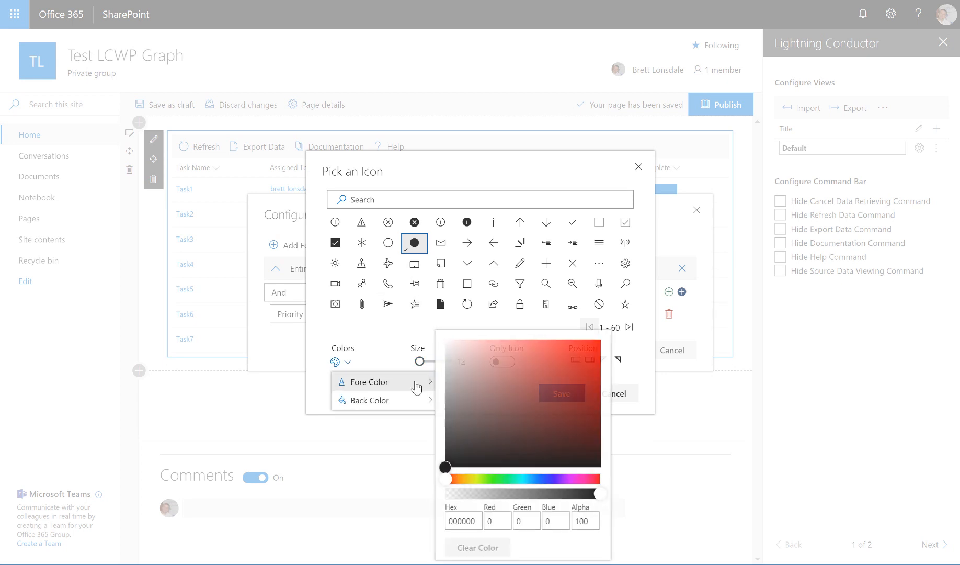
click(587, 347)
click(549, 180)
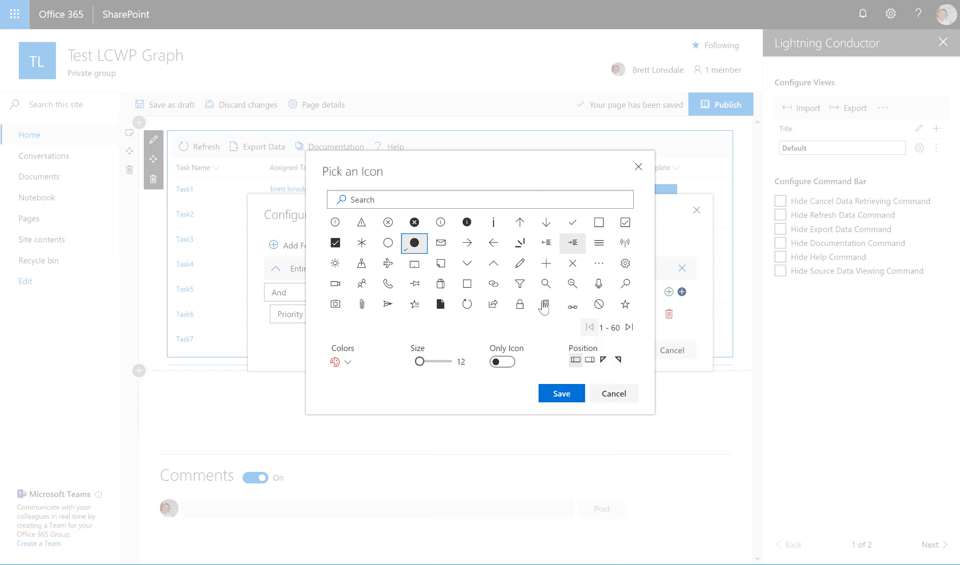
click(590, 360)
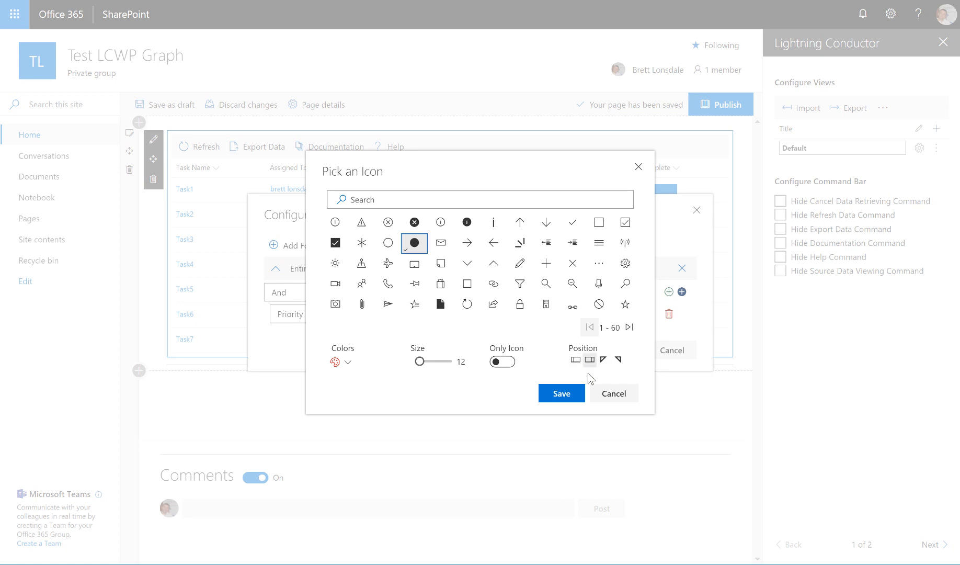
click(566, 394)
- Set the formatting condition to Priority equals (1) High and save the formatting
click(625, 314)
click(523, 331)
click(615, 349)
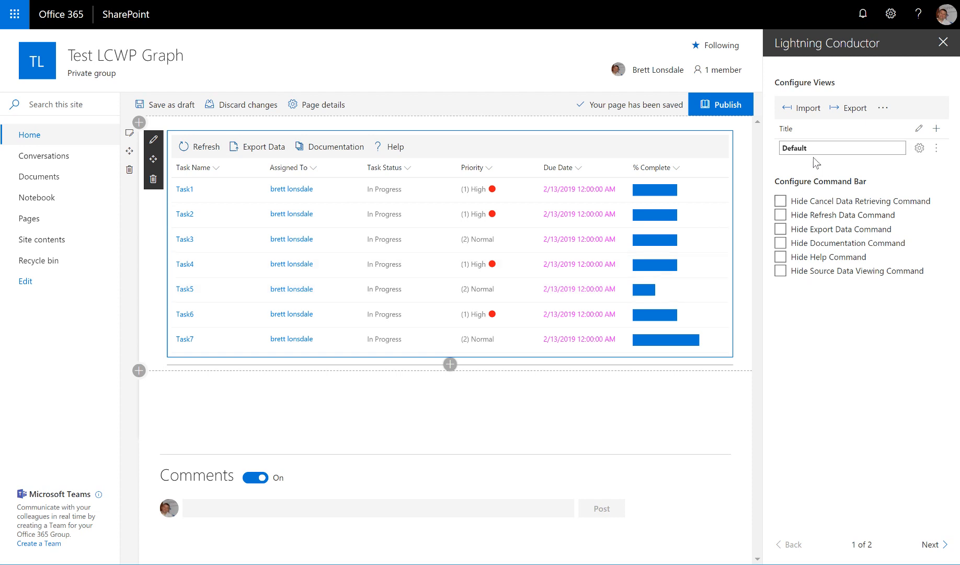
- Rename the Default view to "SharePoint Tasks"
click(802, 147)
key(BackSpace)
key(BackSpace)
key(BackSpace)
key(BackSpace)
key(BackSpace)
key(BackSpace)
key(BackSpace)
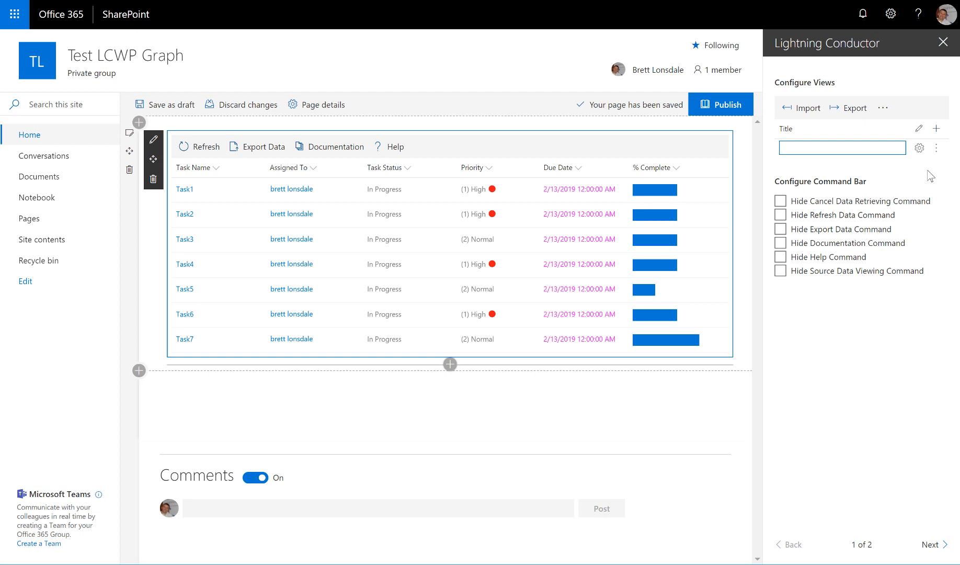
text(SharePoint Tasks)
- Add a second view and name it "Planner Tasks"
click(937, 129)
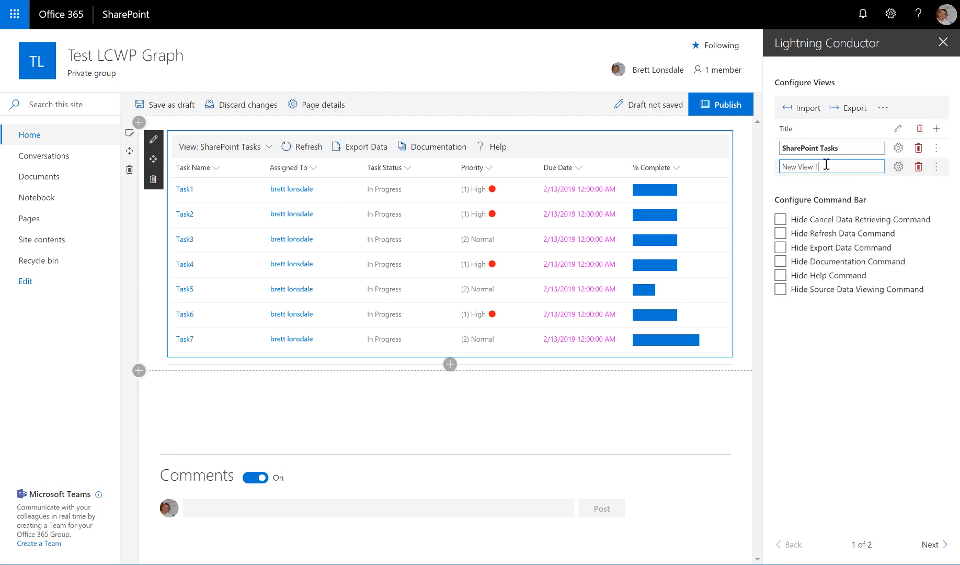
key(BackSpace)
key(BackSpace)
key(BackSpace)
key(BackSpace)
key(BackSpace)
key(BackSpace)
key(BackSpace)
key(BackSpace)
key(BackSpace)
key(BackSpace)
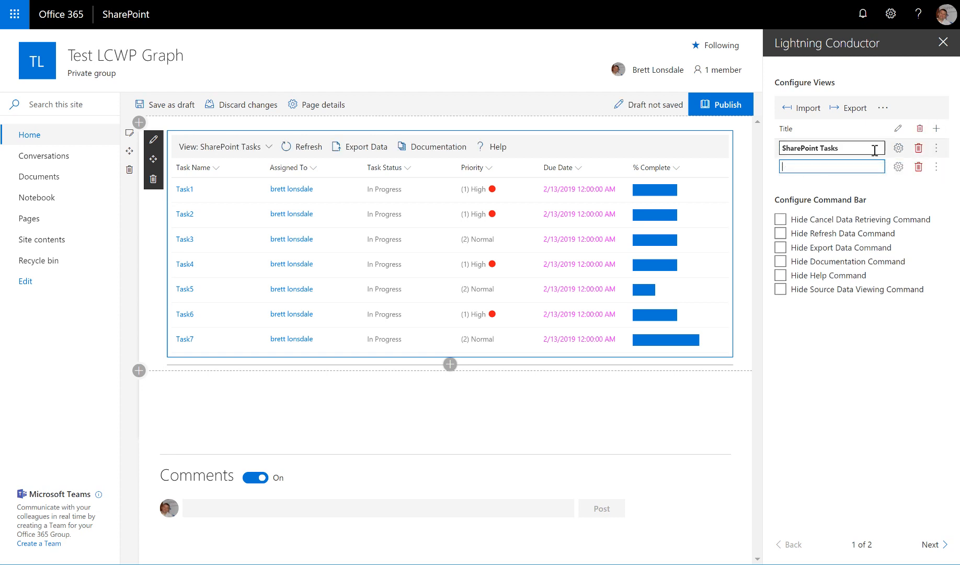
text(Planner Tasks)
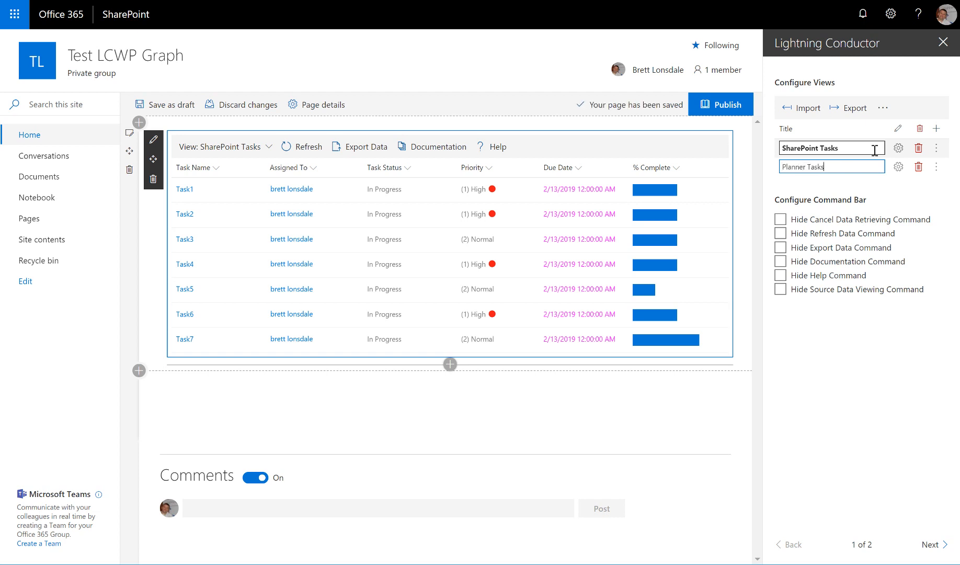
- Open the Planner Tasks view configuration in advanced mode and set its data source provider to Graph Rollup Engine Provider
click(899, 167)
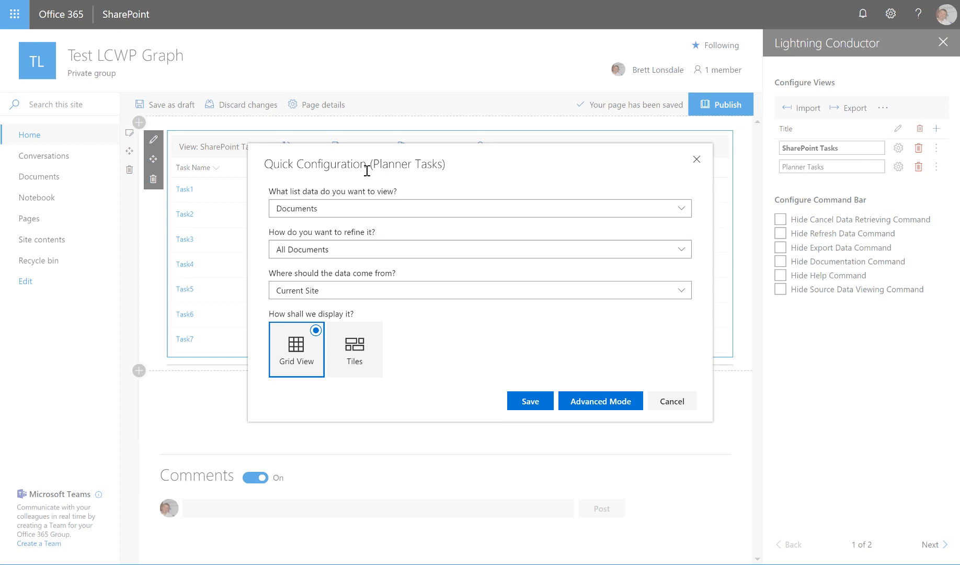
click(397, 209)
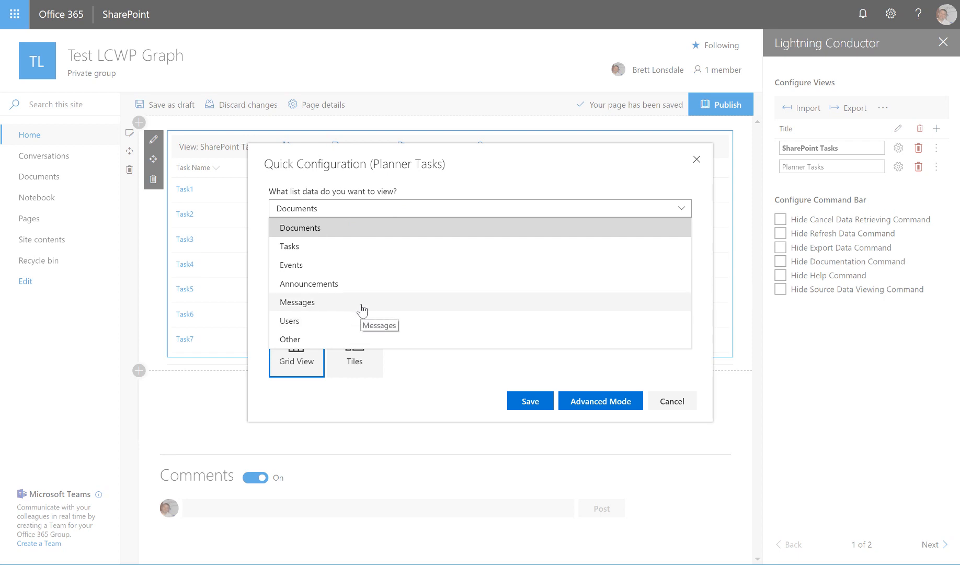
click(569, 171)
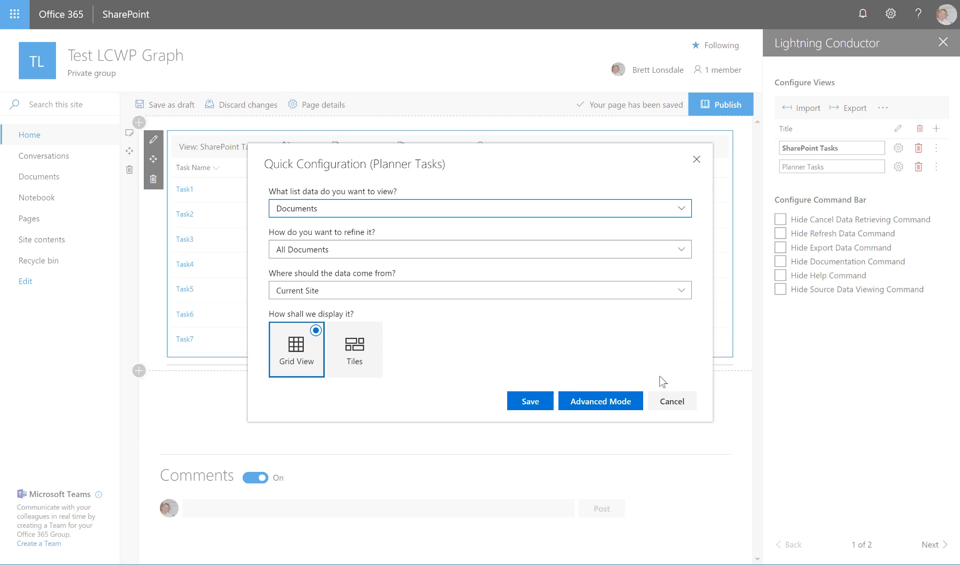
click(625, 402)
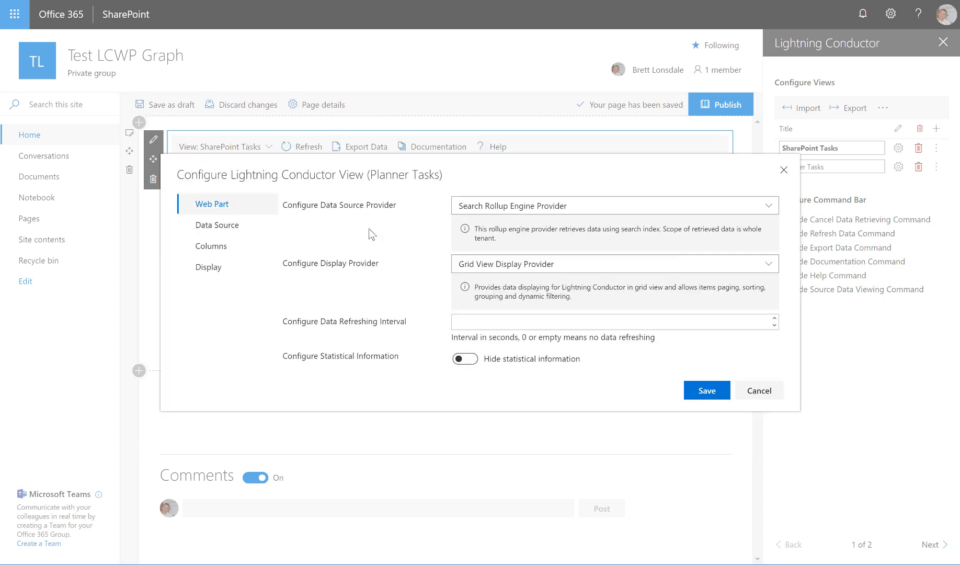
click(574, 209)
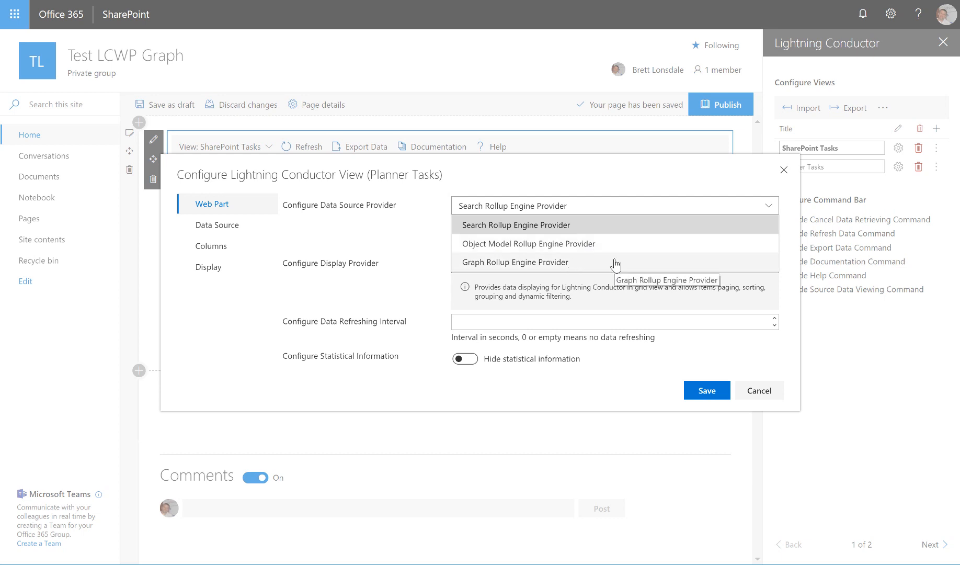
click(565, 267)
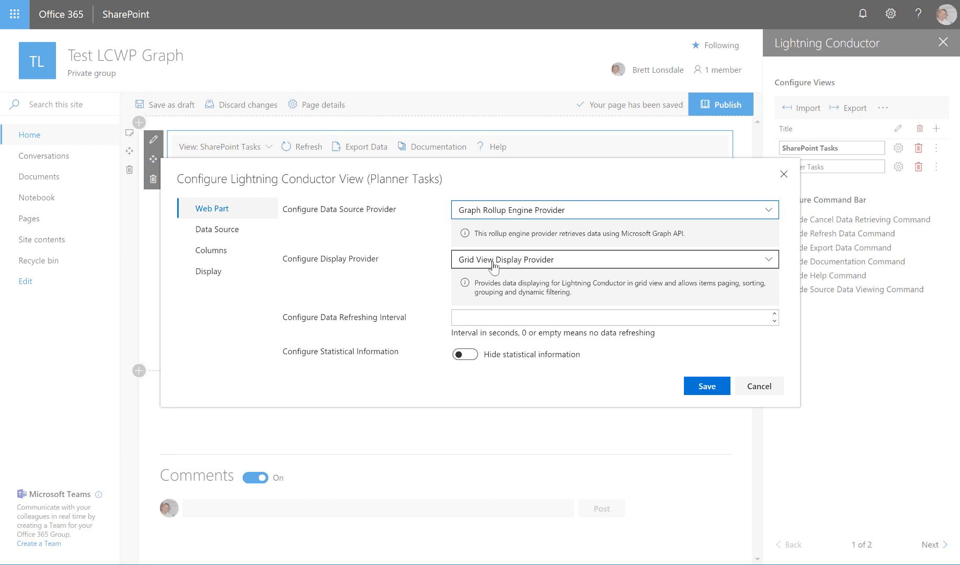
- Set the entity type of the Planner Tasks view's data source to Planner Task
click(255, 233)
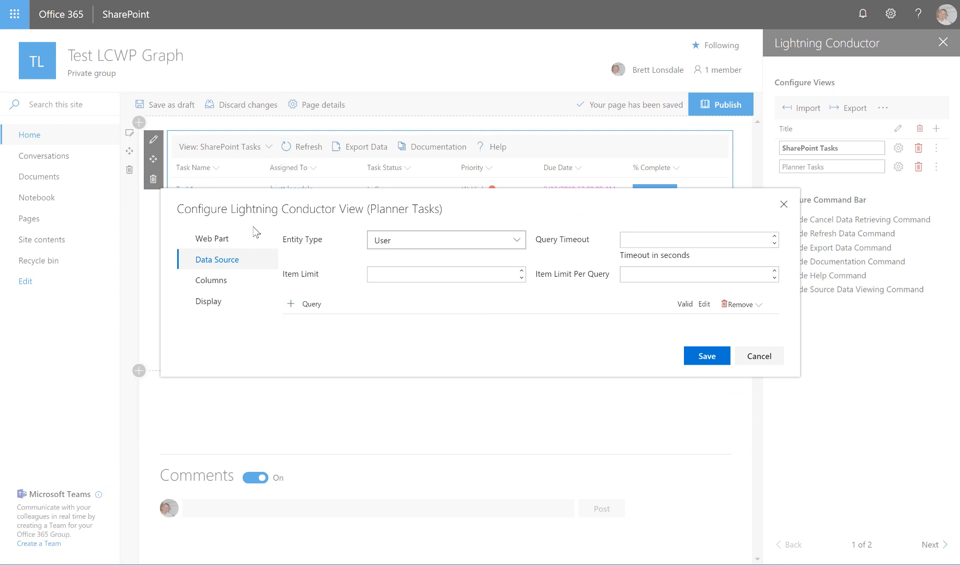
click(384, 272)
click(516, 242)
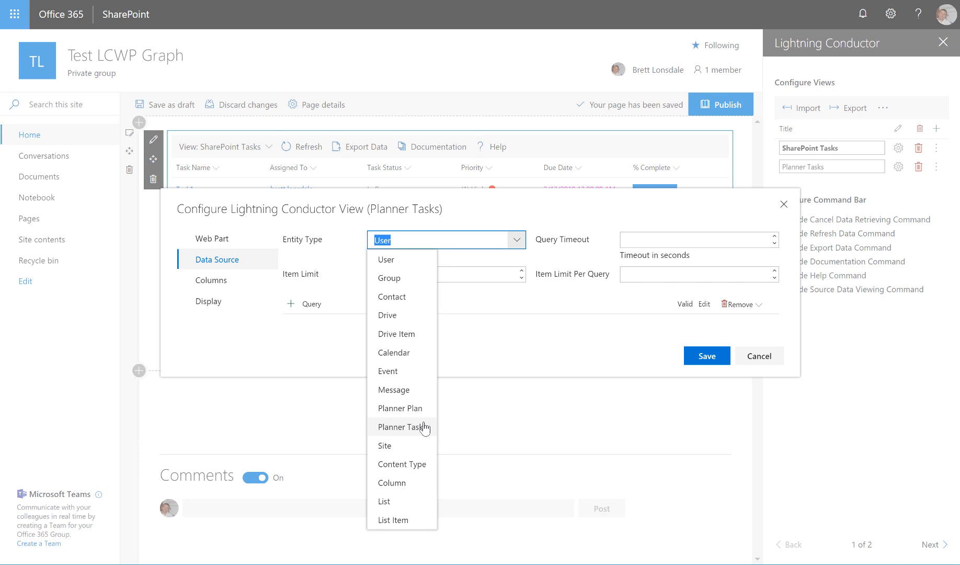
click(387, 430)
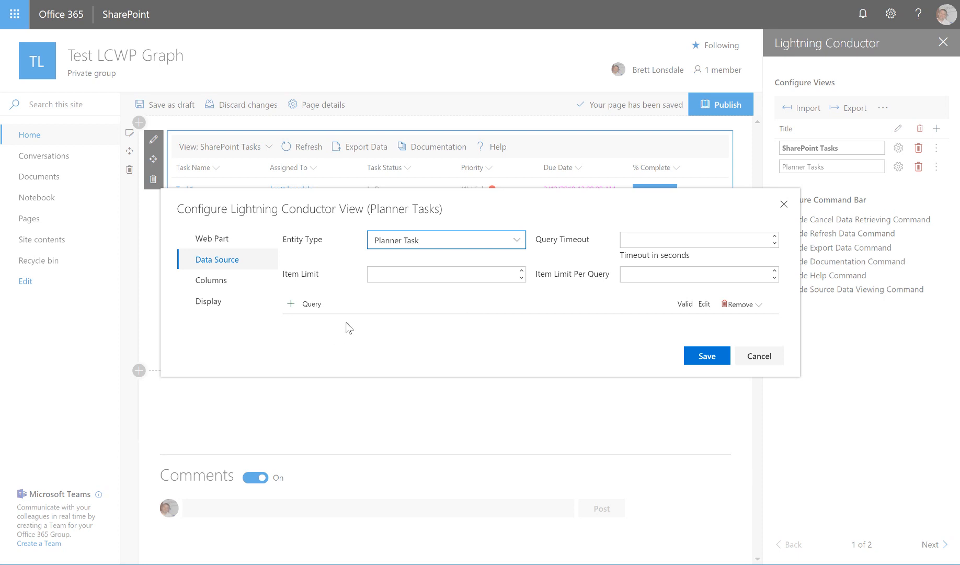
- Add a Predefined graph query for User planner tasks with the User field left empty, and save the query
click(290, 304)
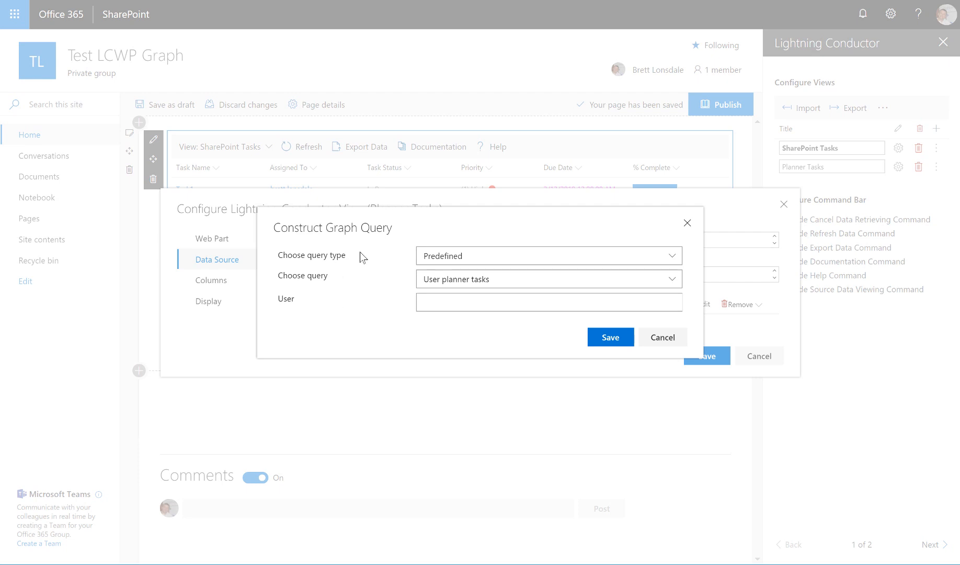
click(495, 259)
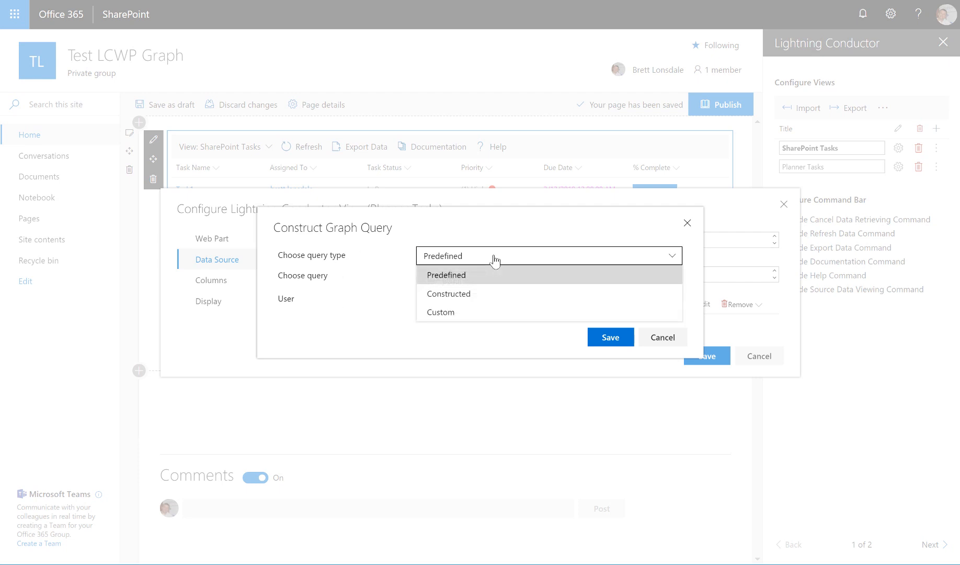
click(495, 259)
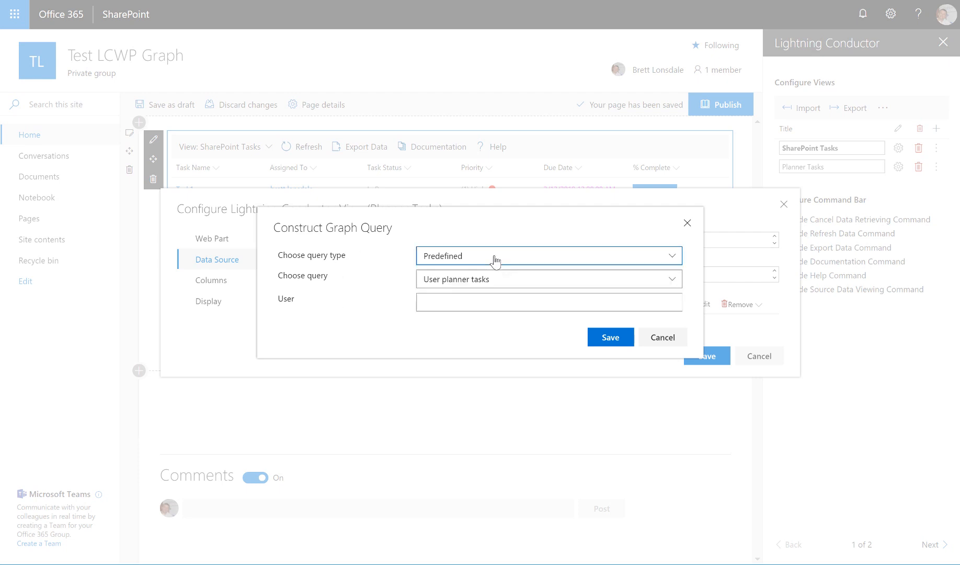
click(523, 287)
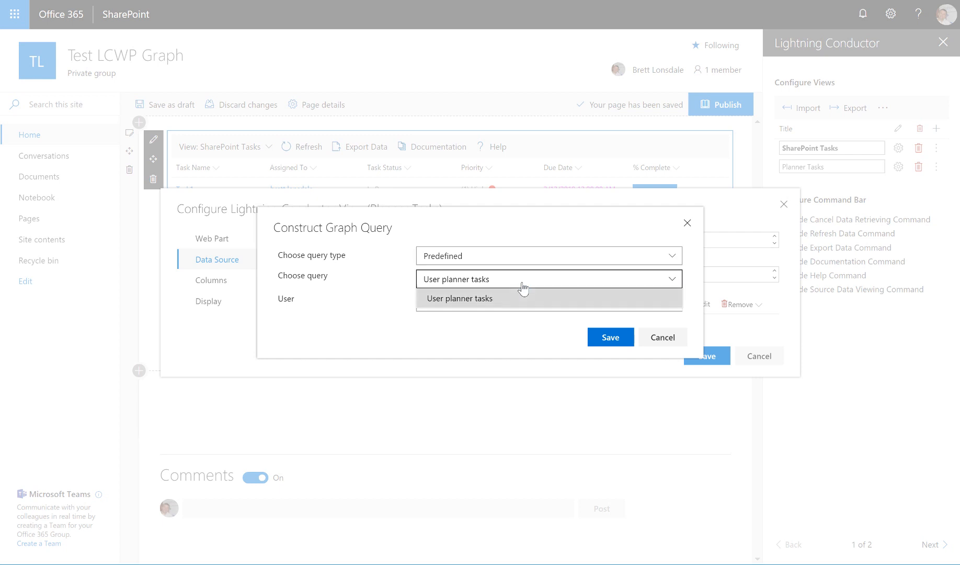
click(493, 301)
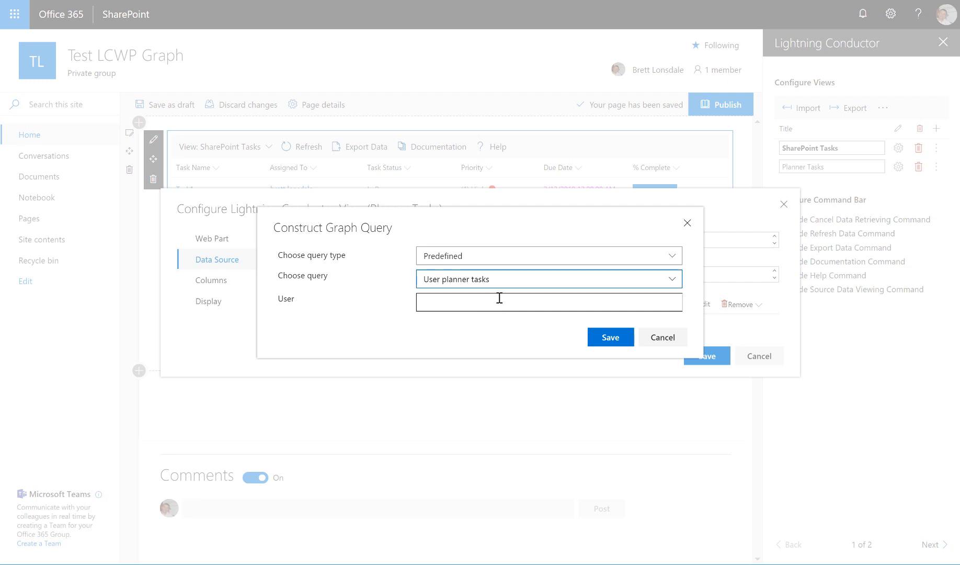
click(604, 342)
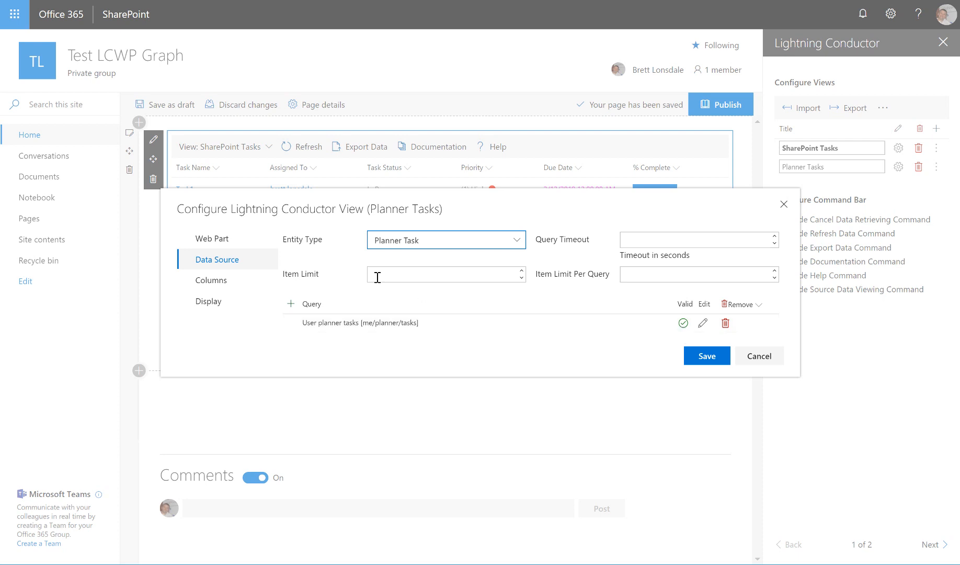
- Include the title, percentComplete, dueDateTime and details/description columns in the Planner Tasks view
click(232, 285)
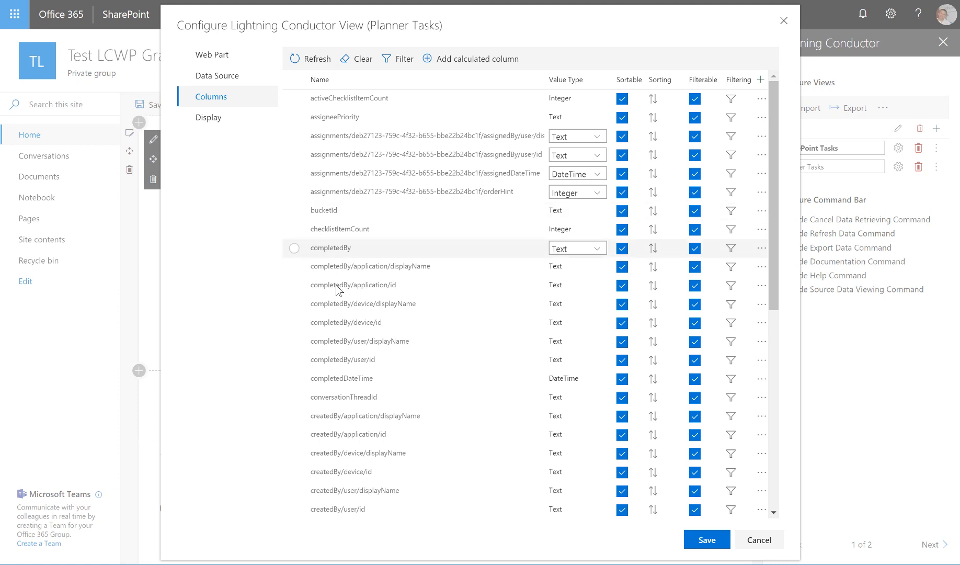
scroll(340, 301, down, 5)
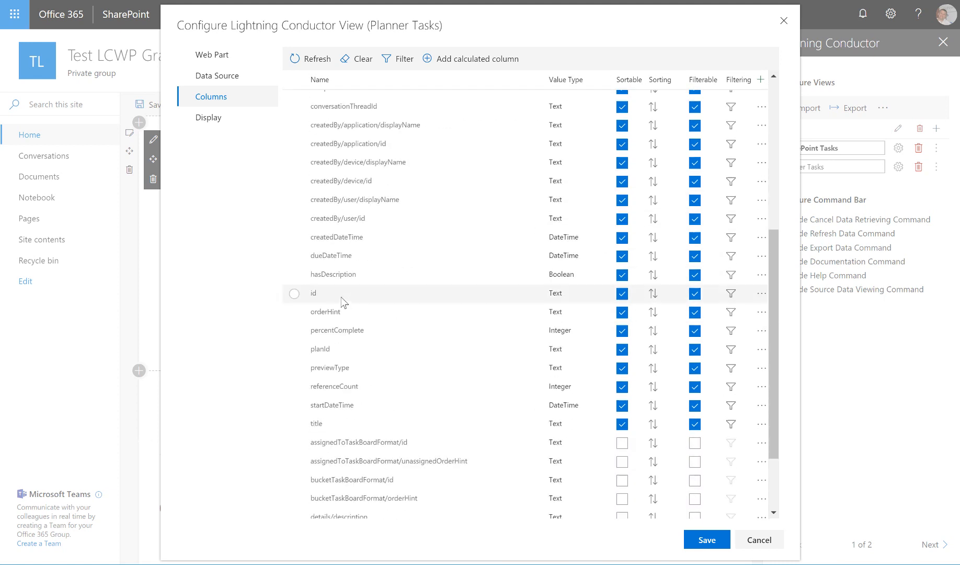
click(294, 424)
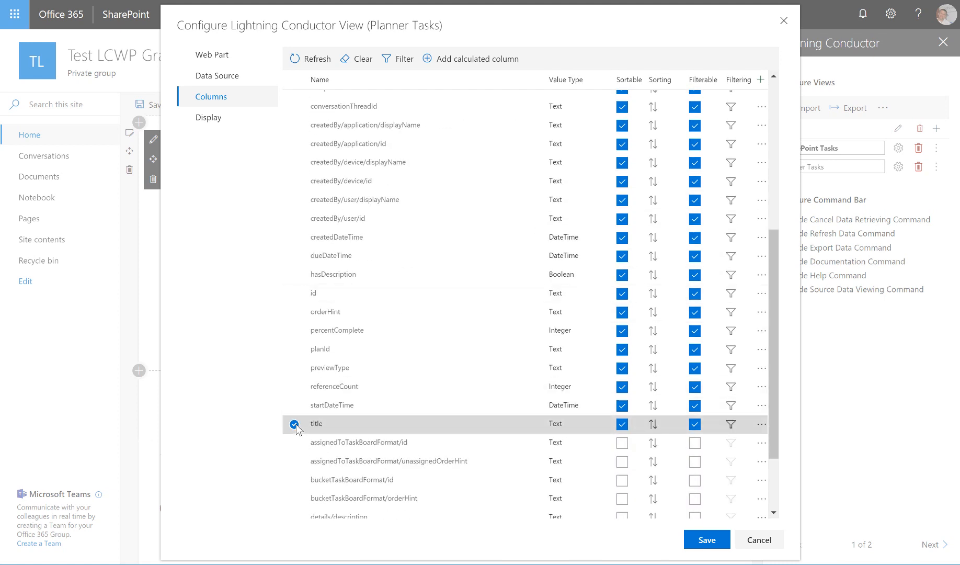
click(294, 333)
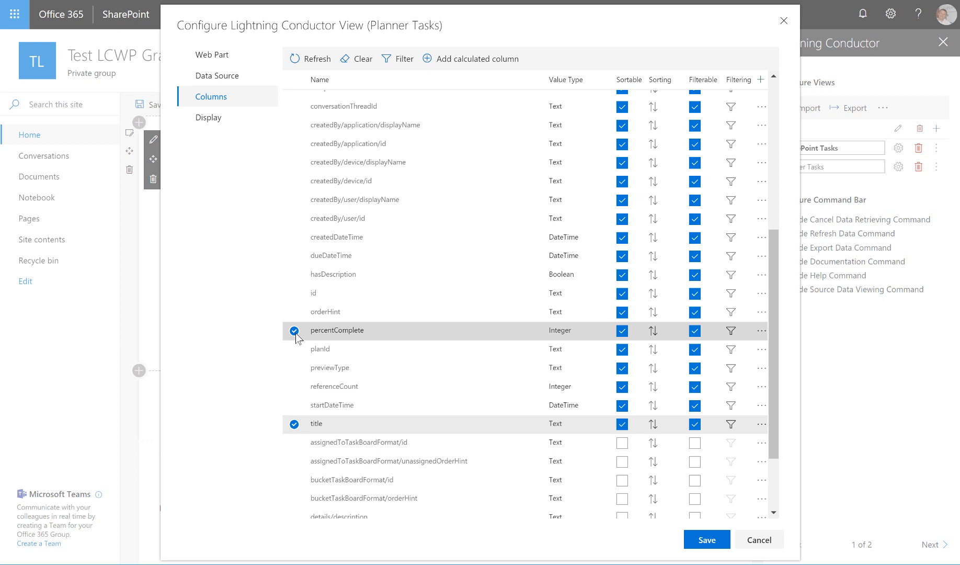
scroll(295, 337, up, 5)
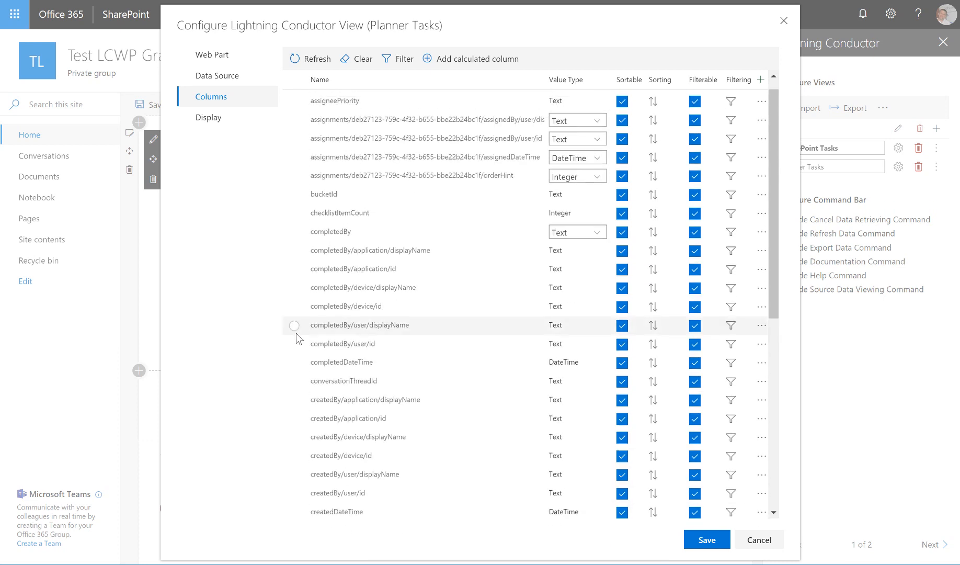
scroll(294, 342, down, 7)
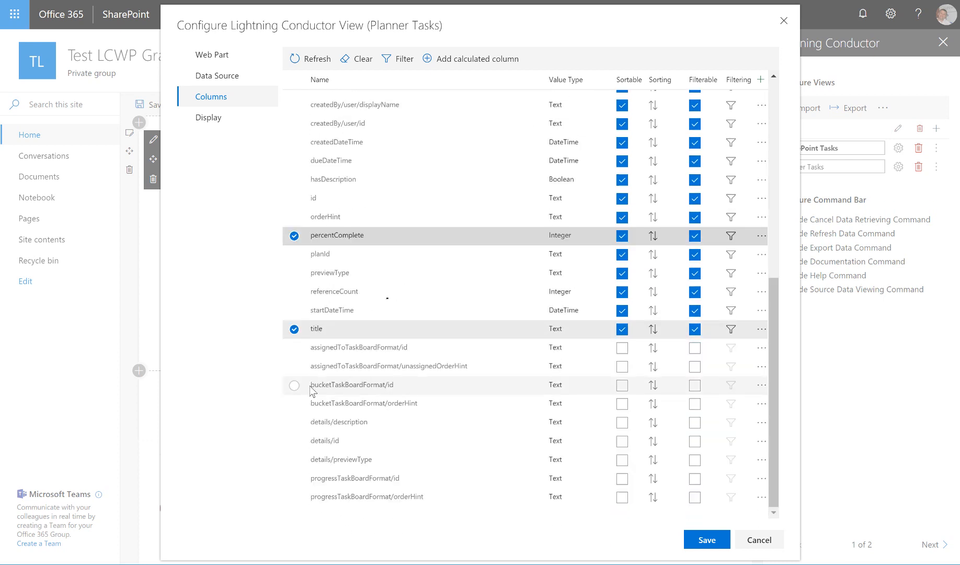
click(293, 162)
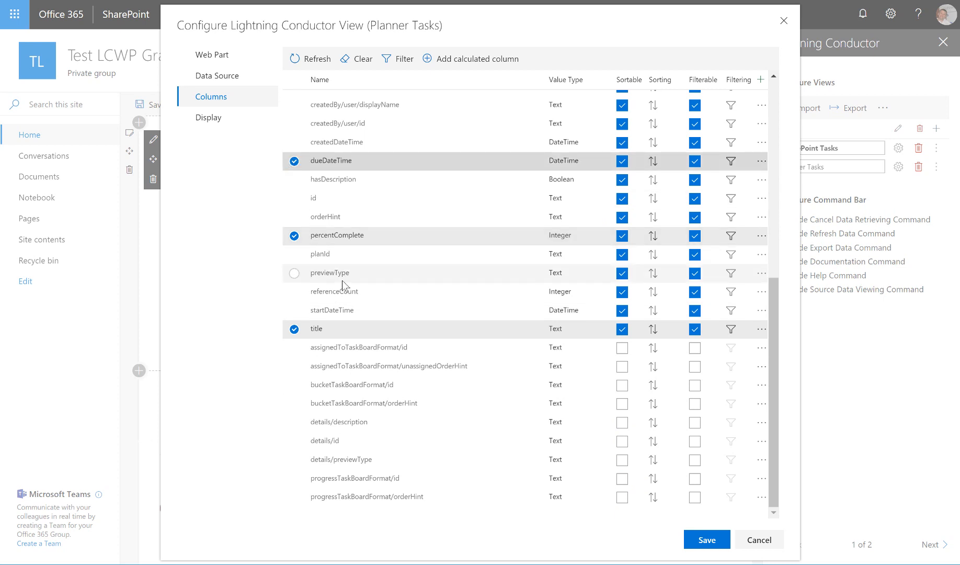
scroll(318, 216, up, 5)
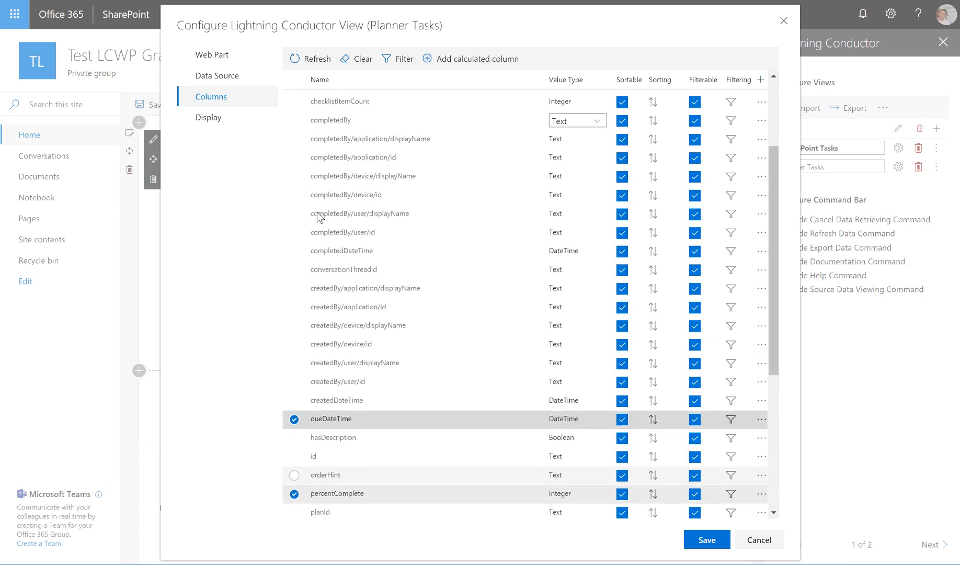
scroll(317, 219, up, 2)
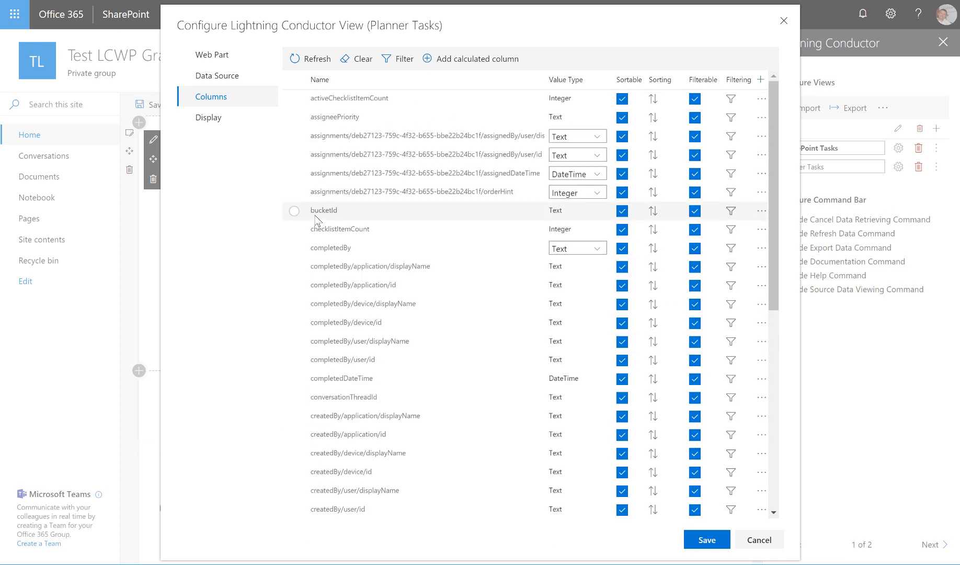
scroll(315, 218, down, 7)
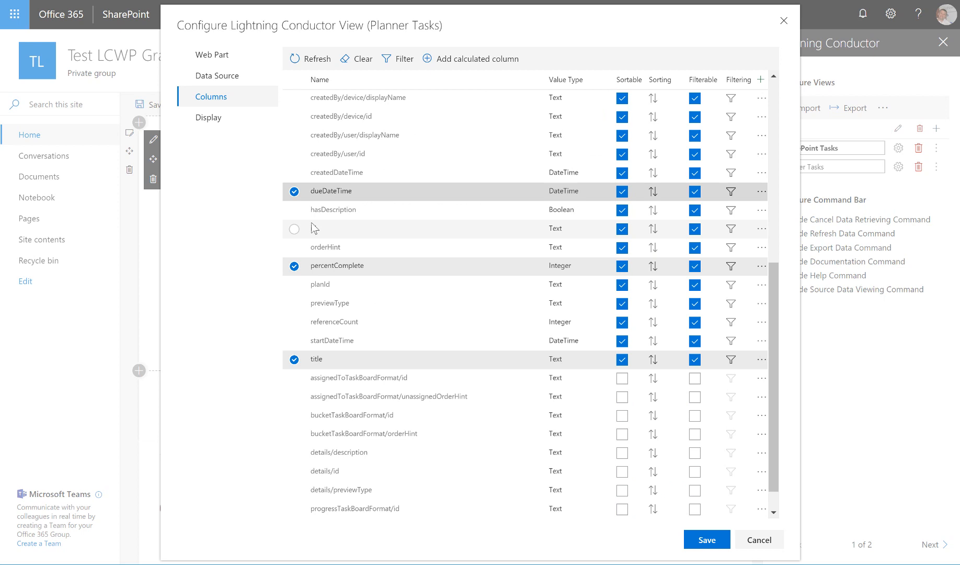
click(294, 452)
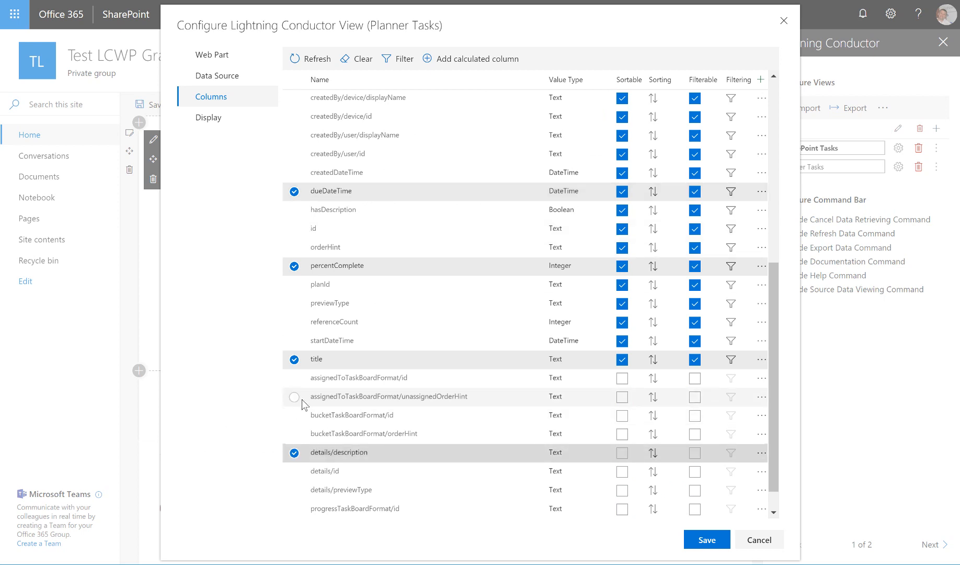
- Move the title column above dueDateTime in the view's column order
drag(413, 357, 408, 113)
scroll(405, 167, up, 1)
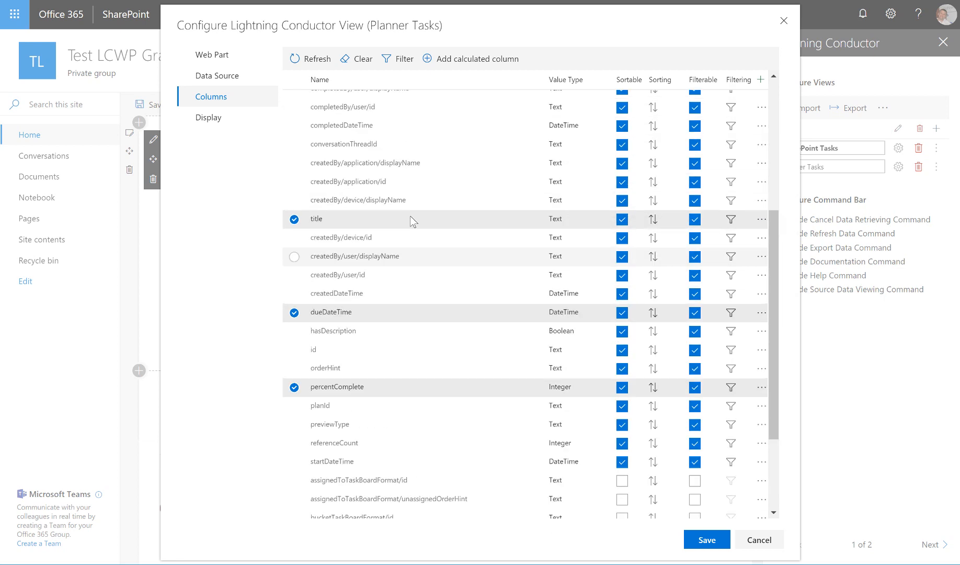
scroll(410, 186, up, 6)
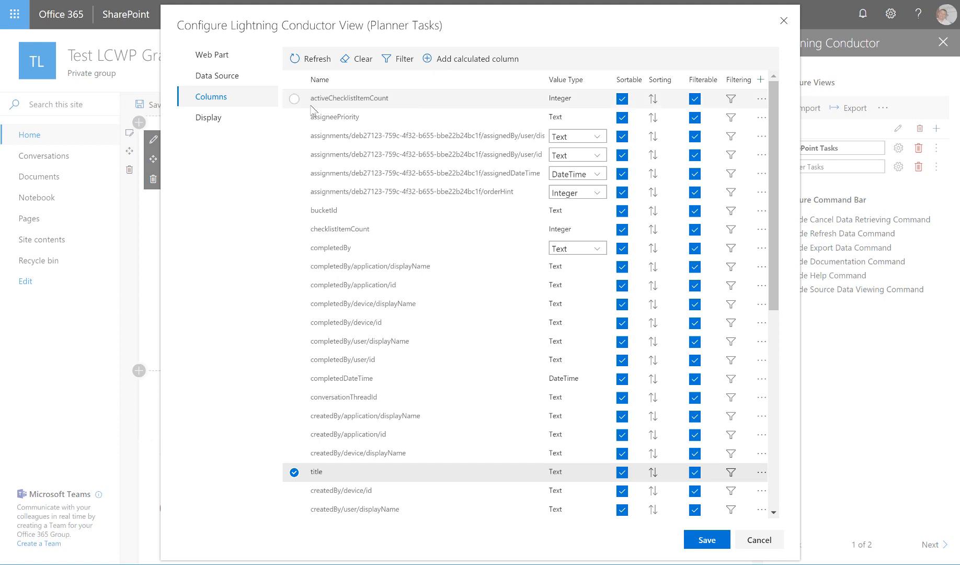
- Set the display aliases to Title, Due Date, Percent Complete and Description for title, dueDateTime, percentComplete and details/description respectively
click(248, 126)
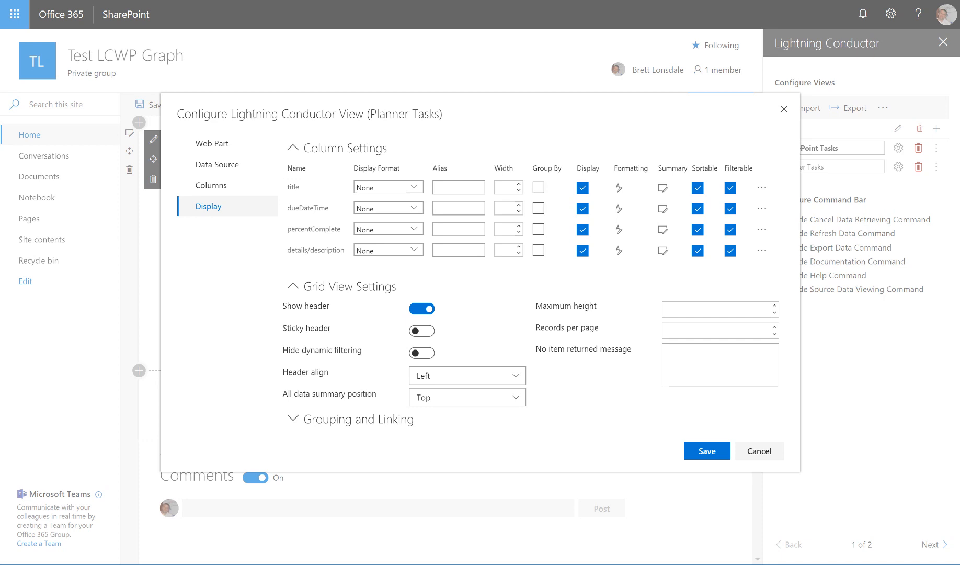
click(474, 187)
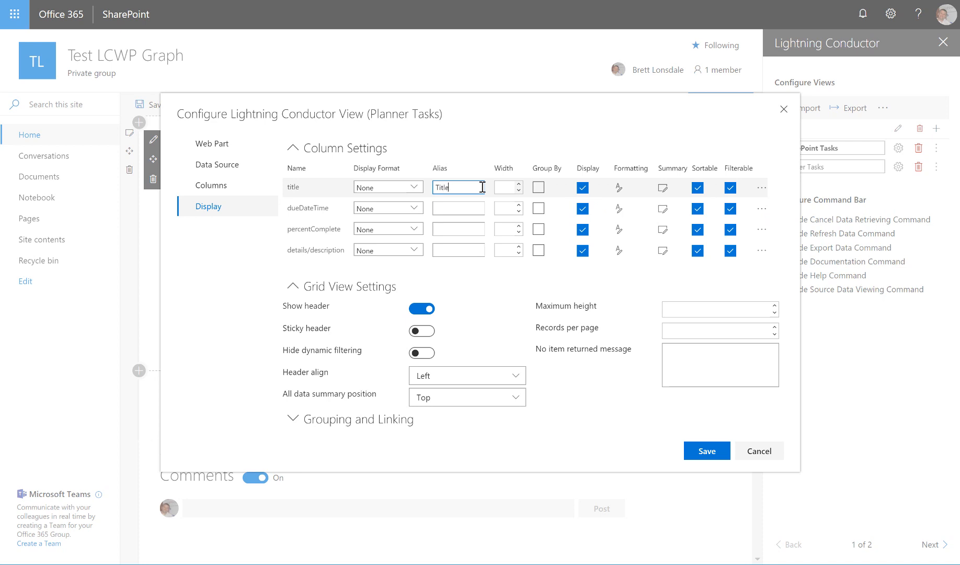
click(473, 208)
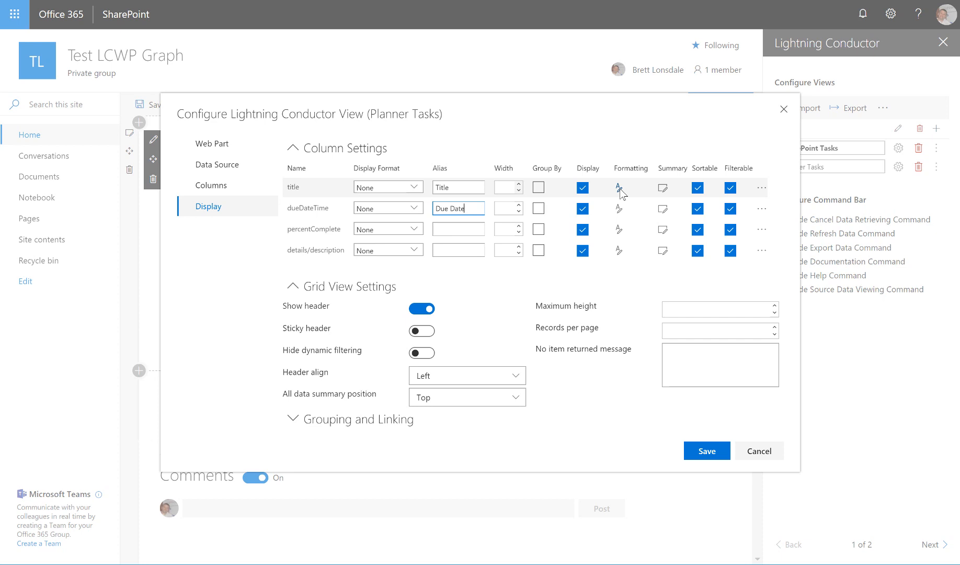
click(473, 226)
text(Percent)
text( Complete)
click(453, 250)
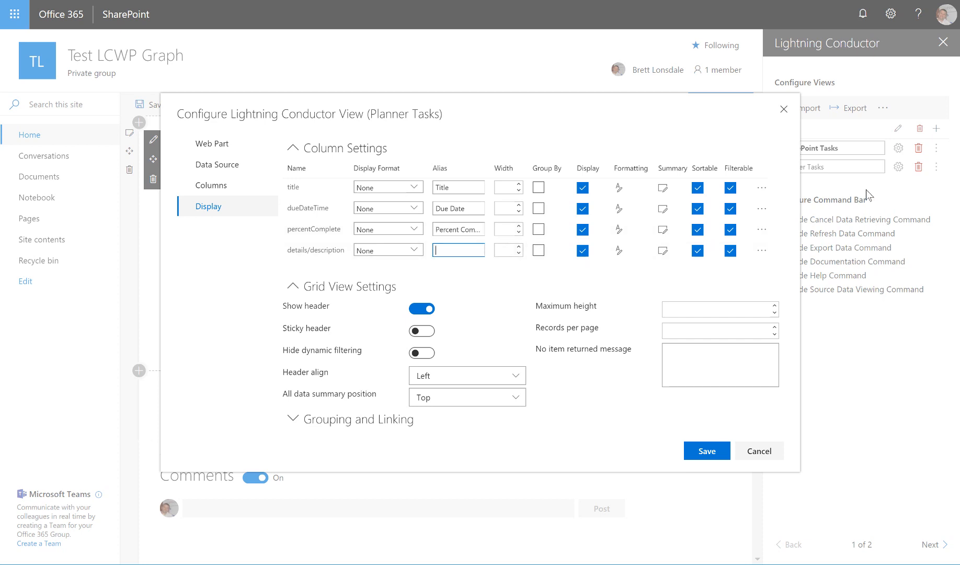
text(Description)
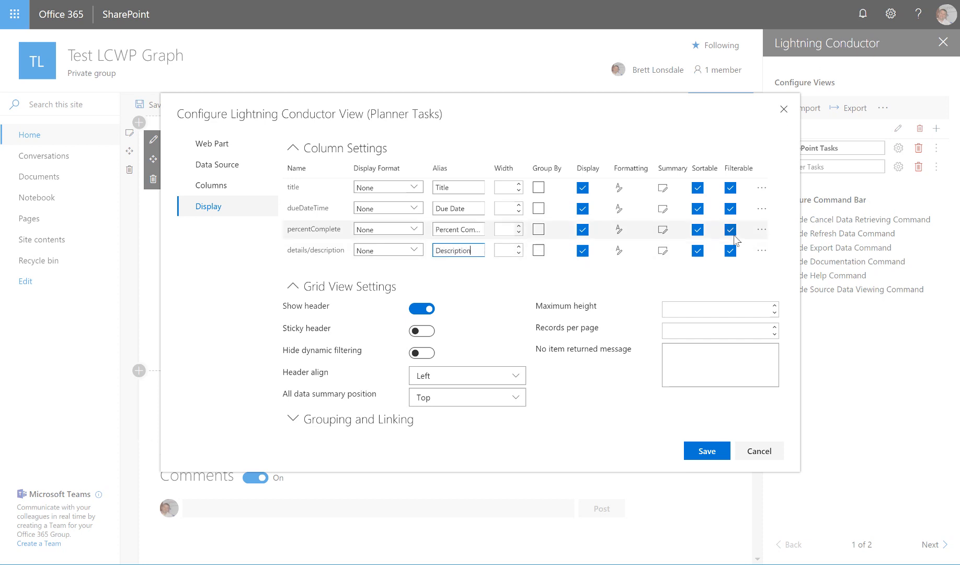
- Set the display format of dueDateTime to Short Date and of percentComplete to Number
click(415, 210)
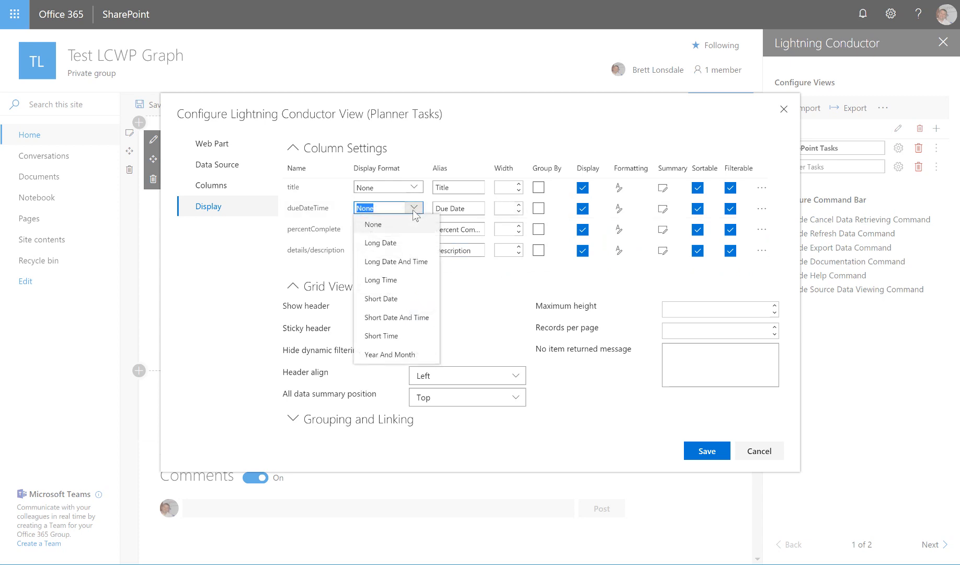
click(416, 299)
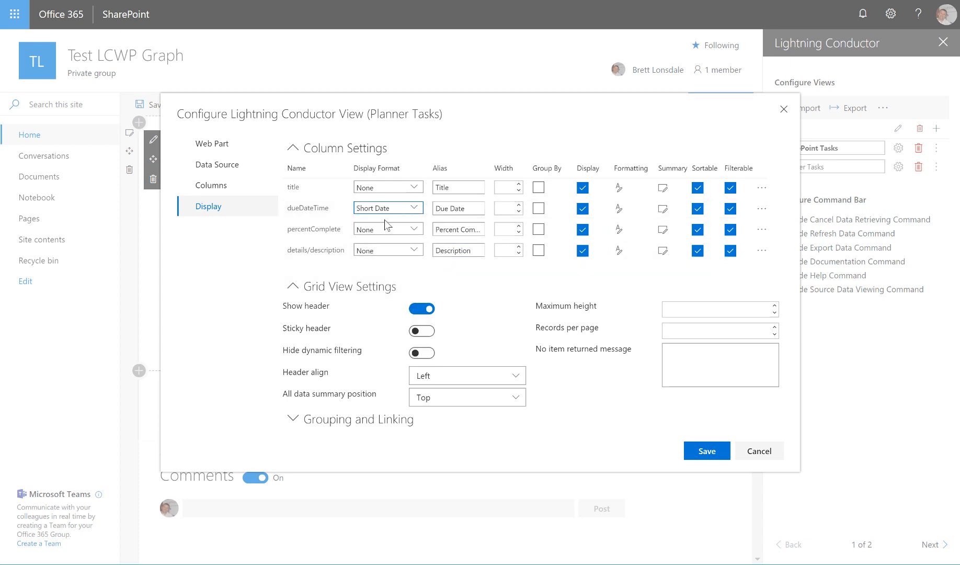
click(418, 232)
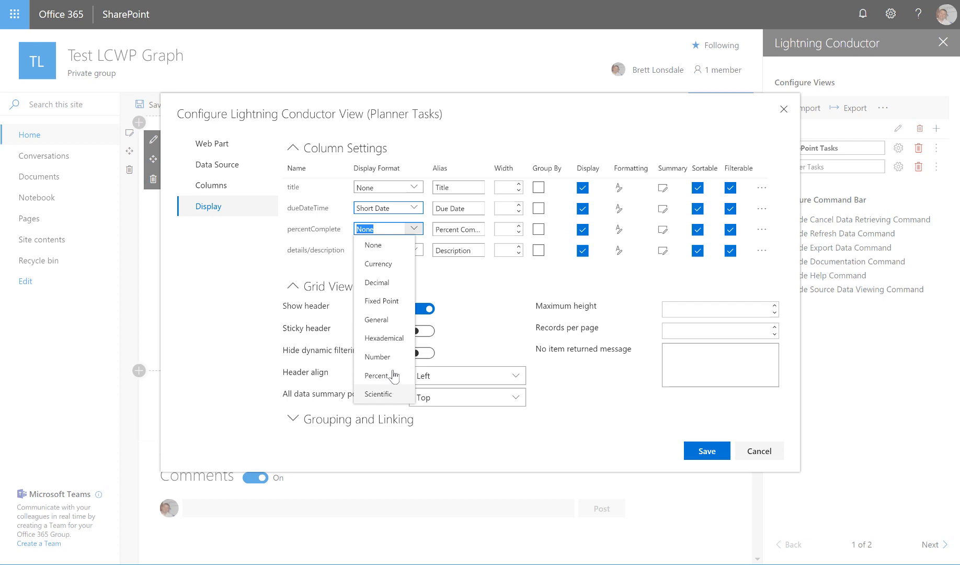
click(379, 357)
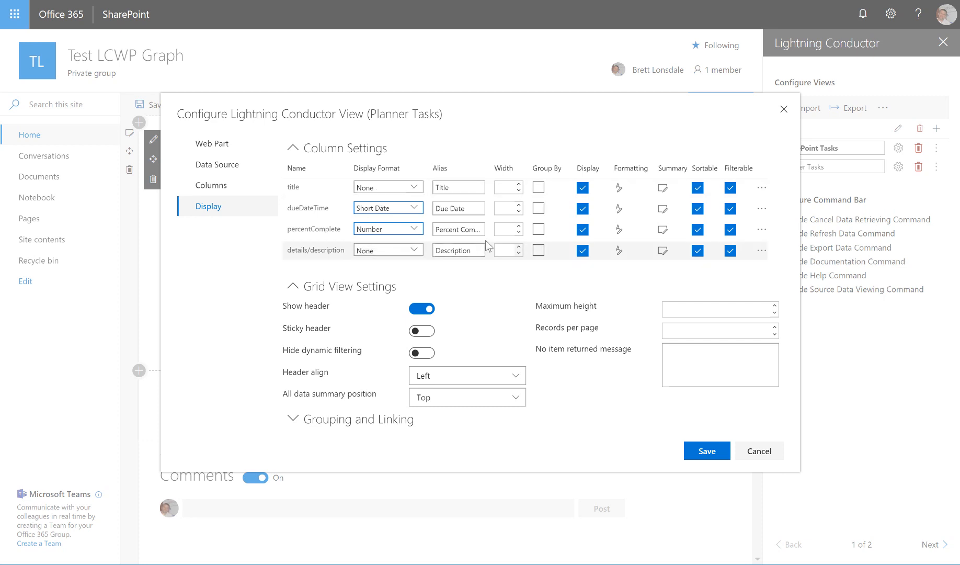
- Add an unconditional data bar to the percentComplete column's conditional formatting, with a maximum value of 100 and the value hidden
click(619, 230)
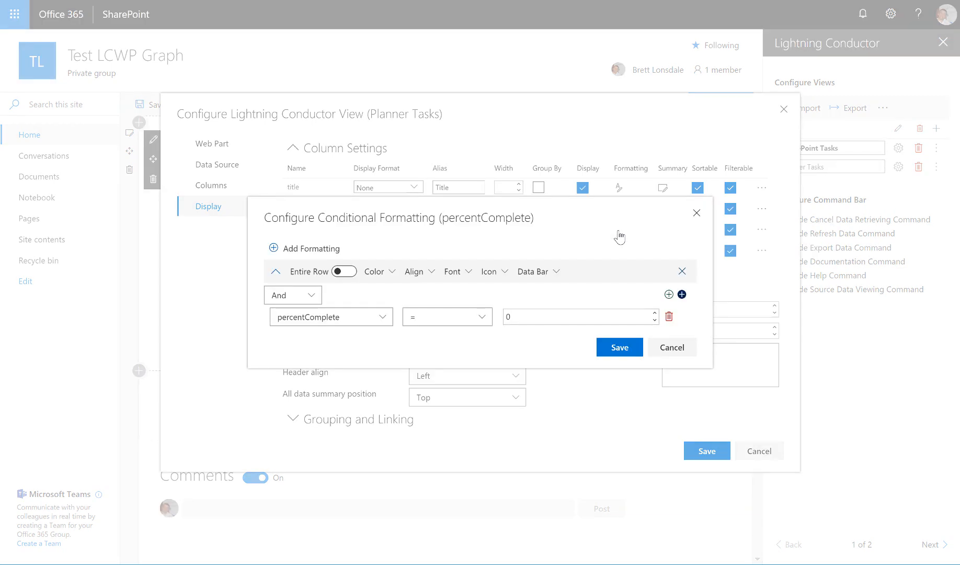
click(669, 316)
click(556, 283)
click(370, 291)
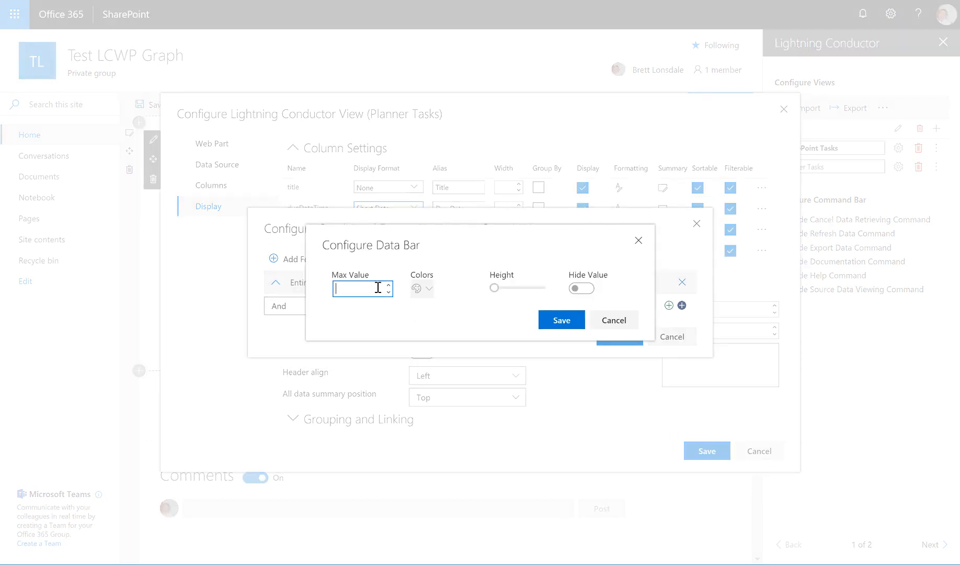
text(100)
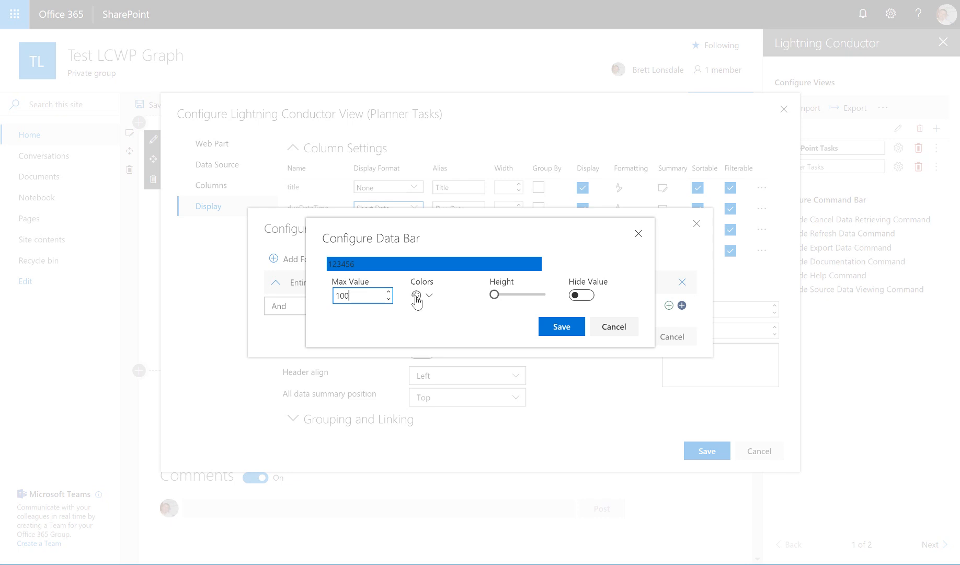
click(449, 320)
click(578, 295)
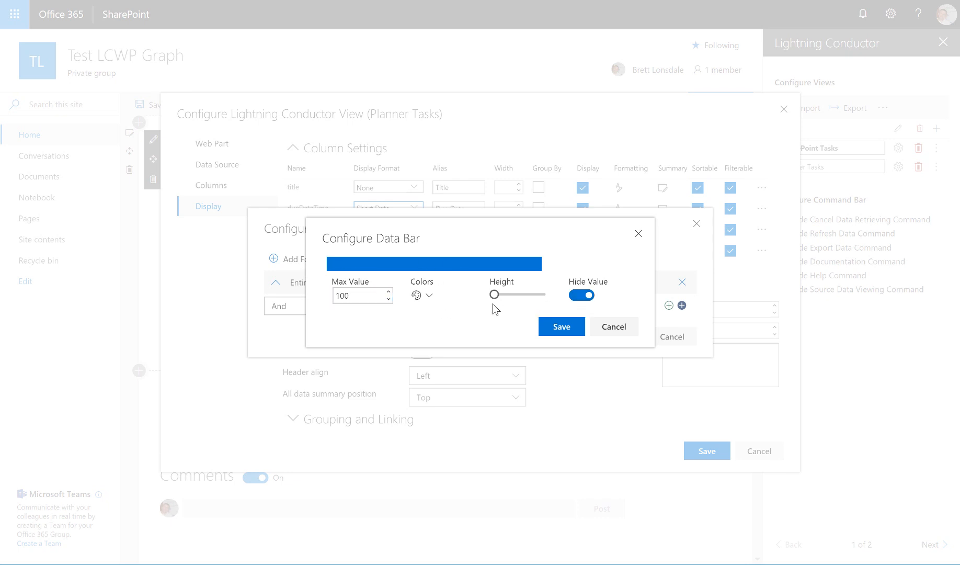
- Set the percentComplete data bar's color to 6f95b2 and save the conditional formatting
click(425, 298)
mouse_move(433, 317)
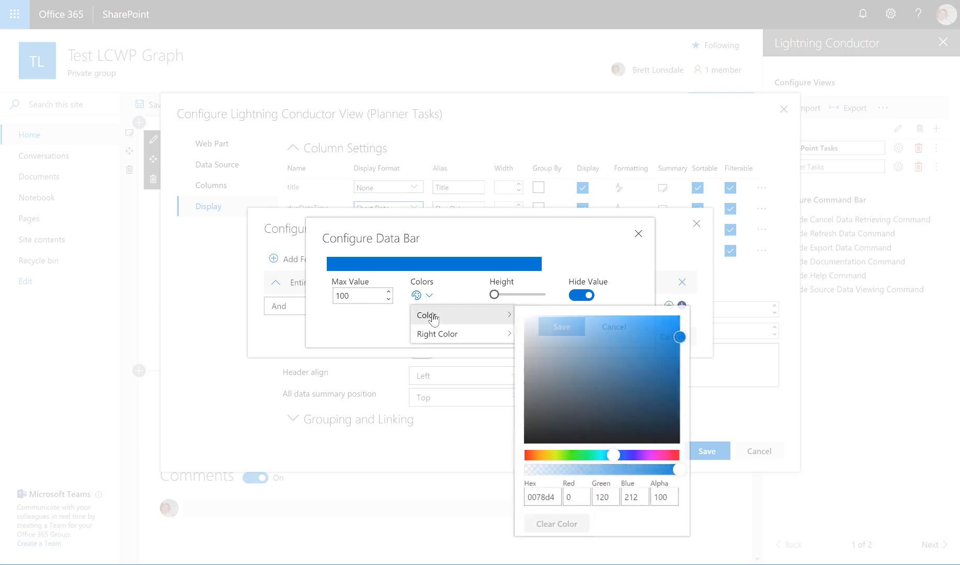
drag(610, 336, 585, 354)
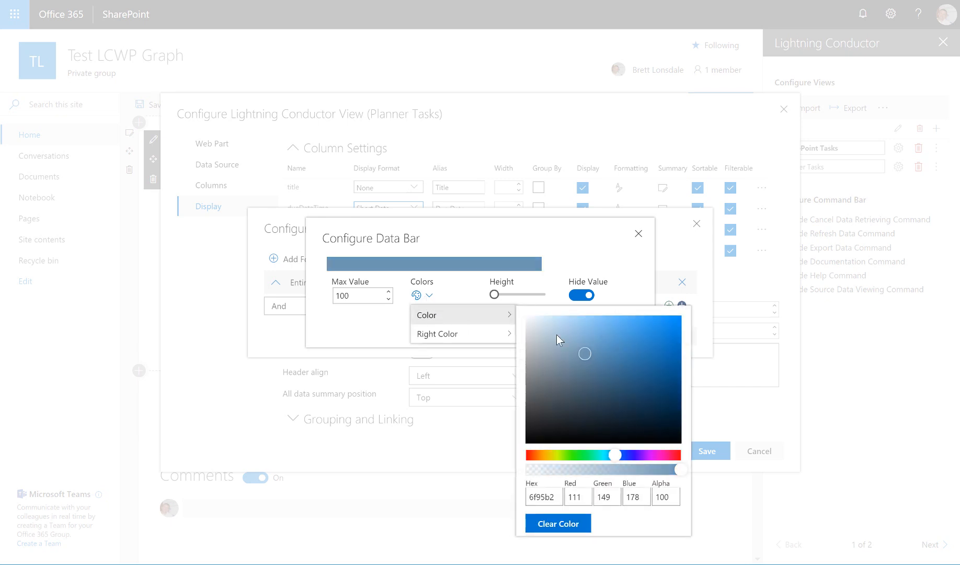
click(542, 249)
click(564, 328)
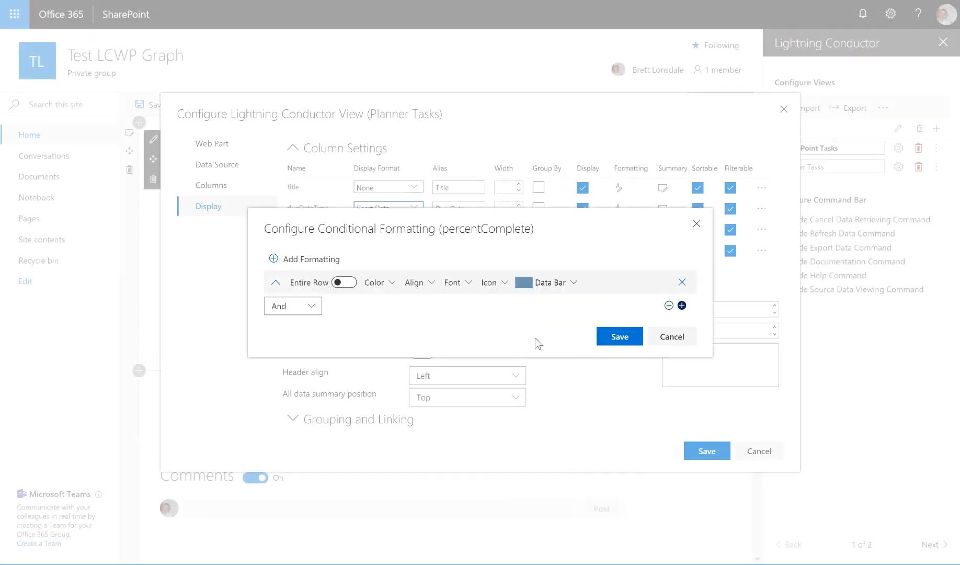
click(619, 337)
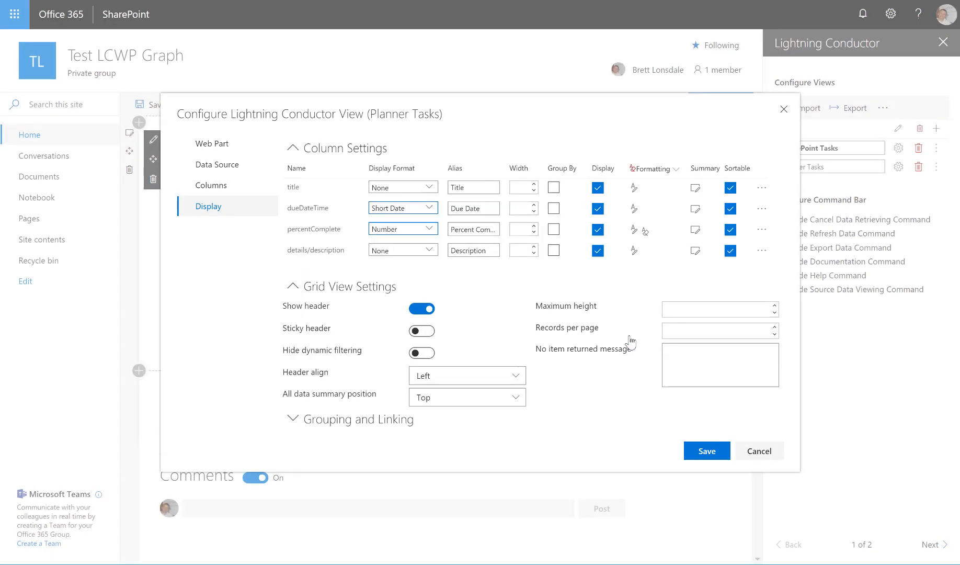
- Enable the sticky header, expand the grouping and linking settings, and save the Planner Tasks view
click(430, 335)
click(411, 421)
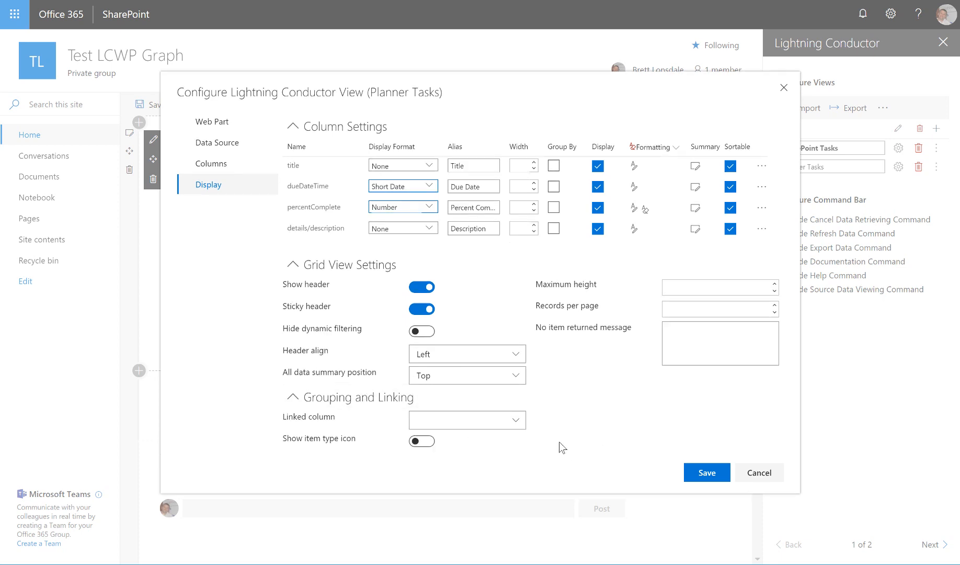
click(706, 473)
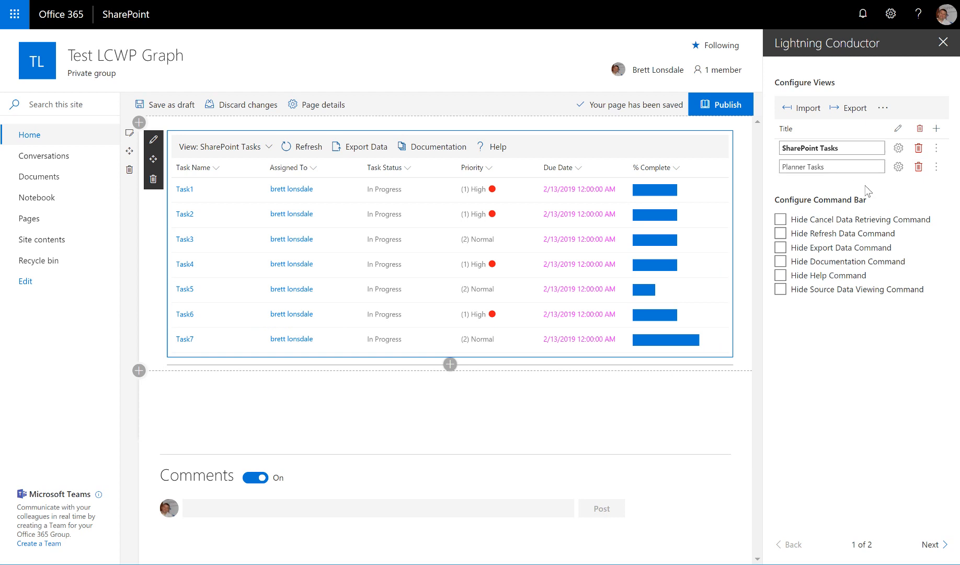
- Switch the web part to the Planner Tasks view and widen the Title column to fit the task titles
click(270, 148)
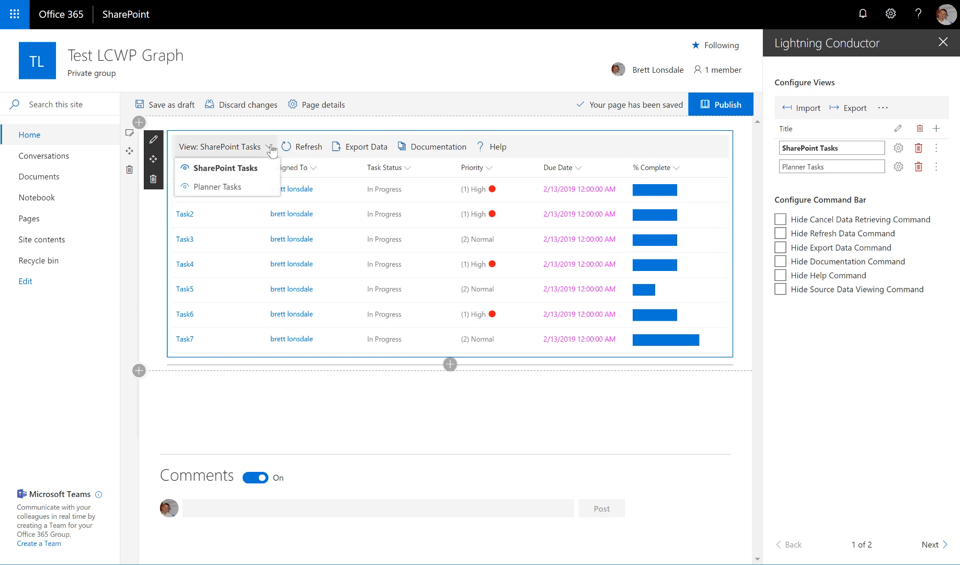
click(248, 189)
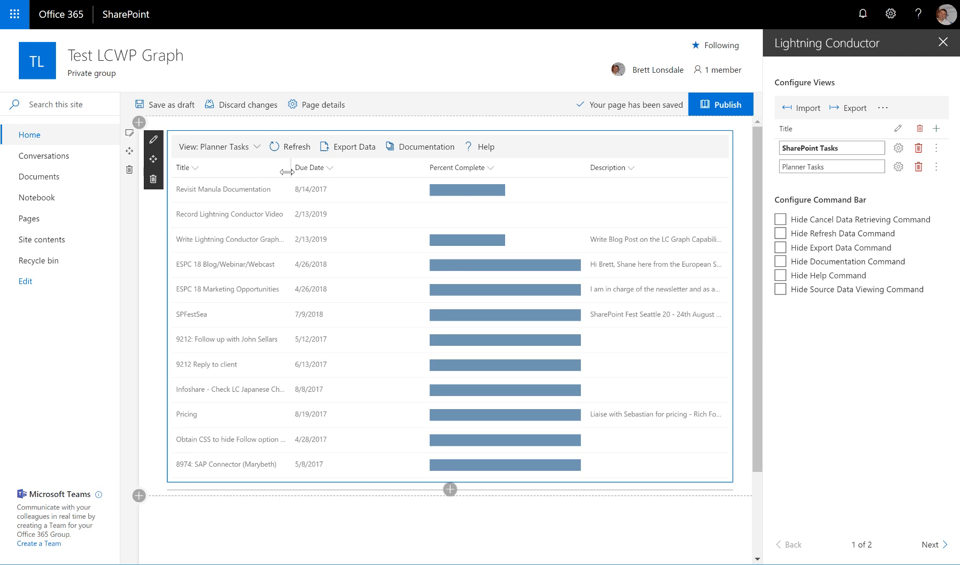
drag(290, 170, 373, 175)
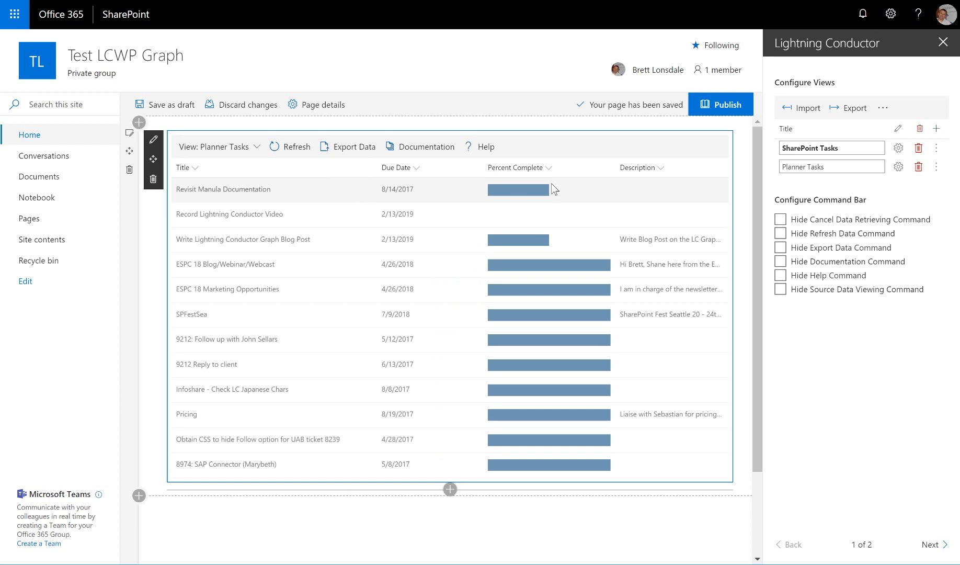
- Add a new view and, in its advanced configuration, set the data source provider to Graph Rollup Engine Provider
click(937, 129)
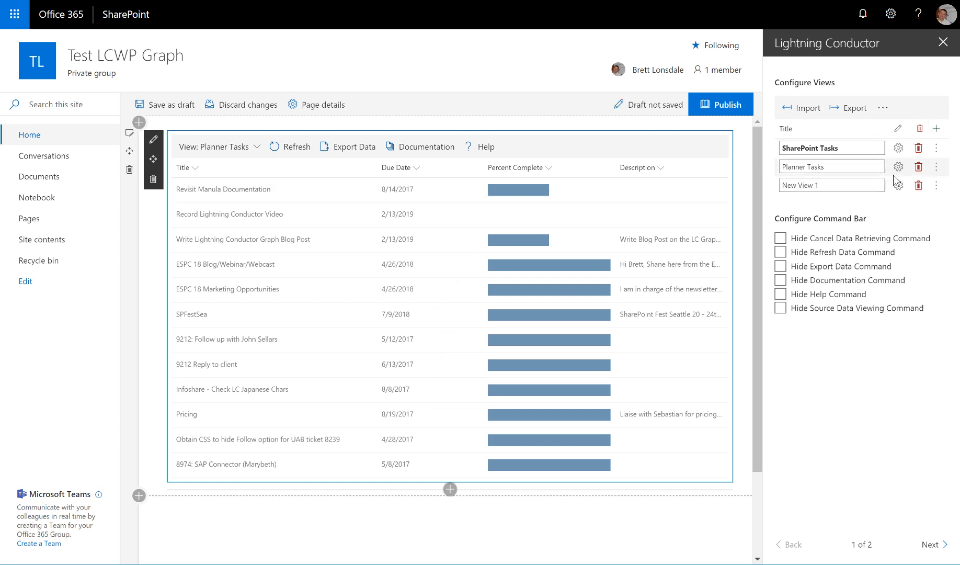
click(898, 185)
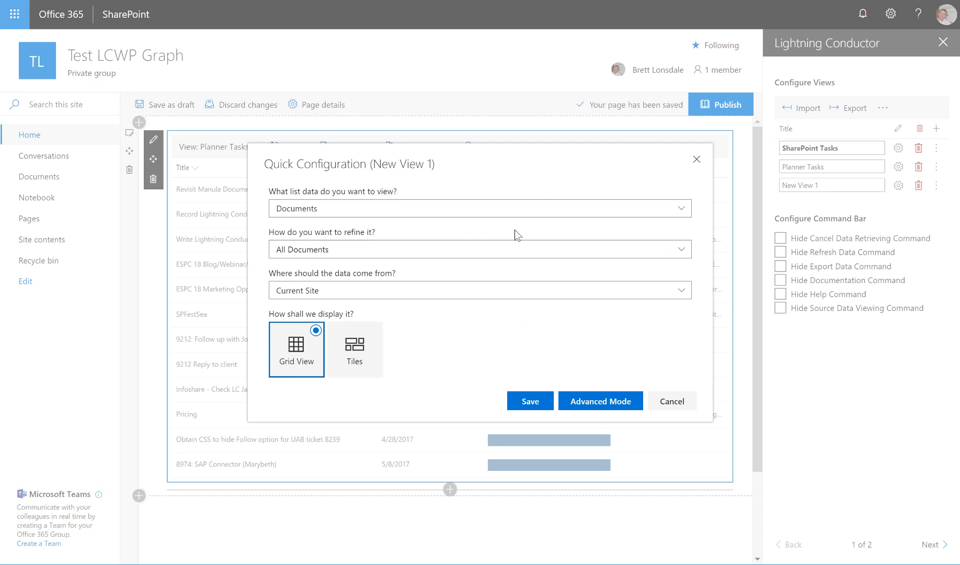
click(631, 396)
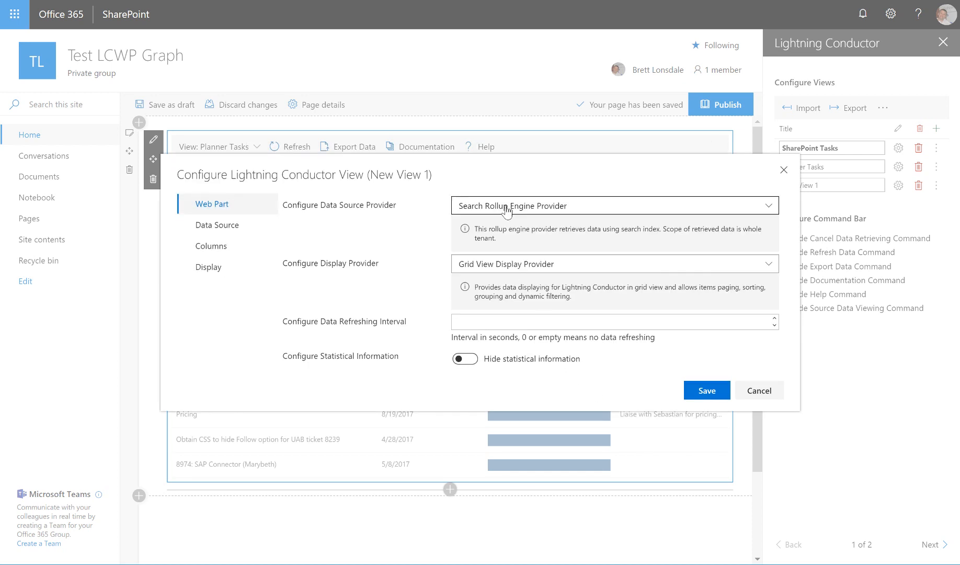
click(505, 211)
click(504, 262)
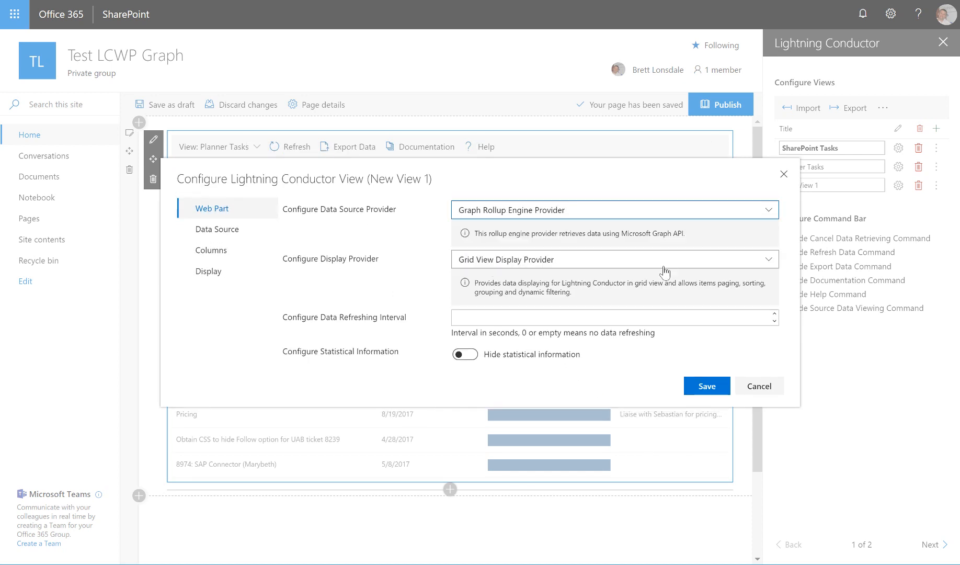
- Set the new view's entity type to Drive Item and add the predefined User drive items query
click(217, 232)
click(507, 235)
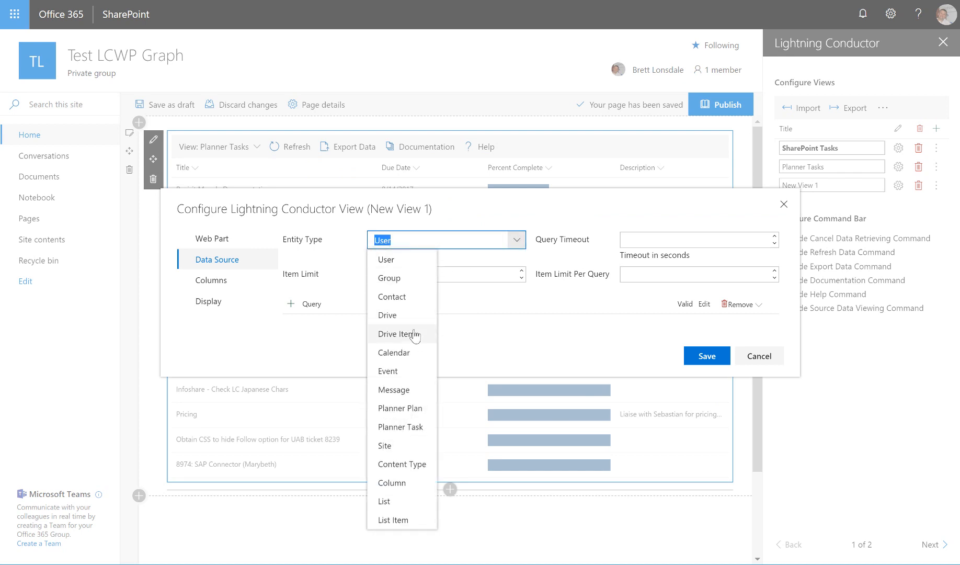
click(415, 337)
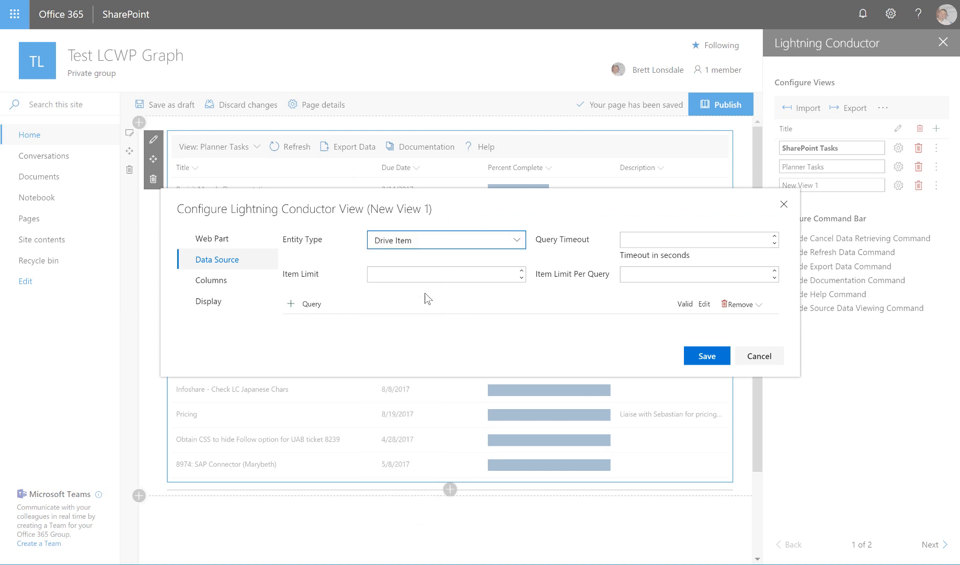
click(291, 304)
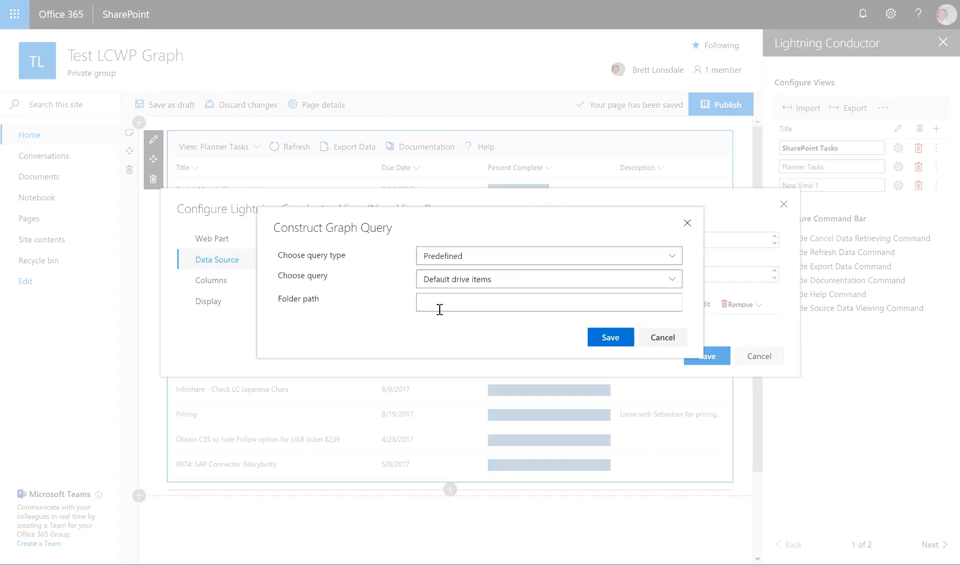
click(544, 285)
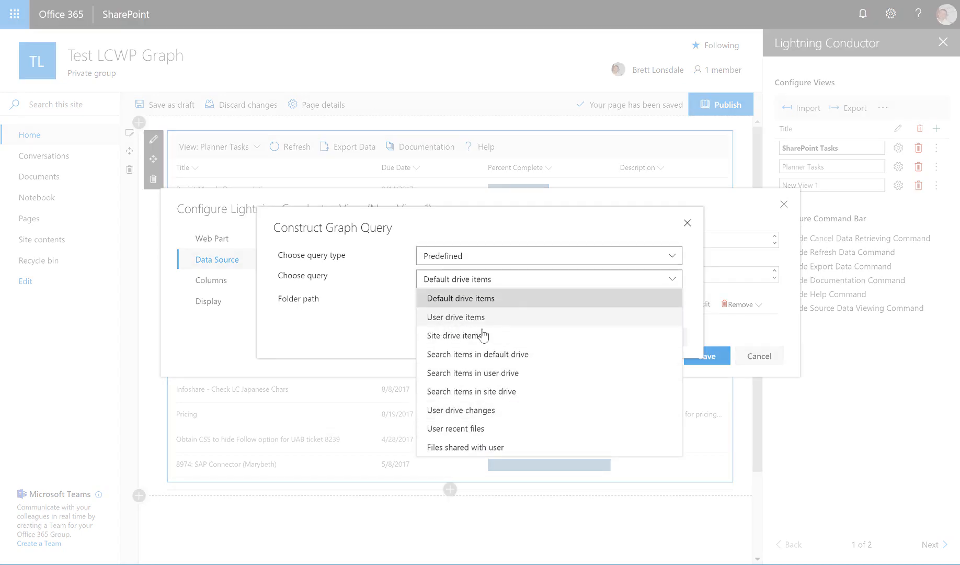
click(563, 325)
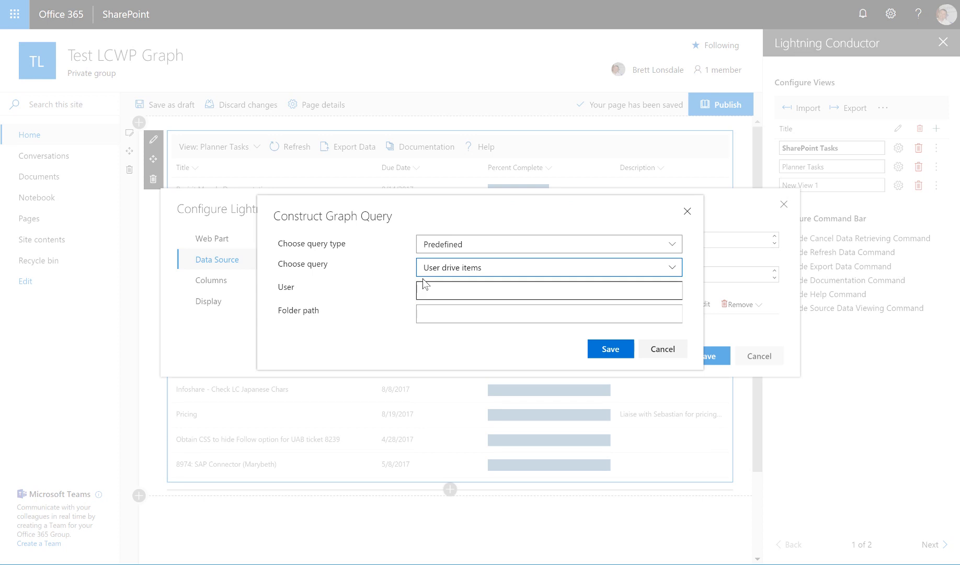
click(607, 354)
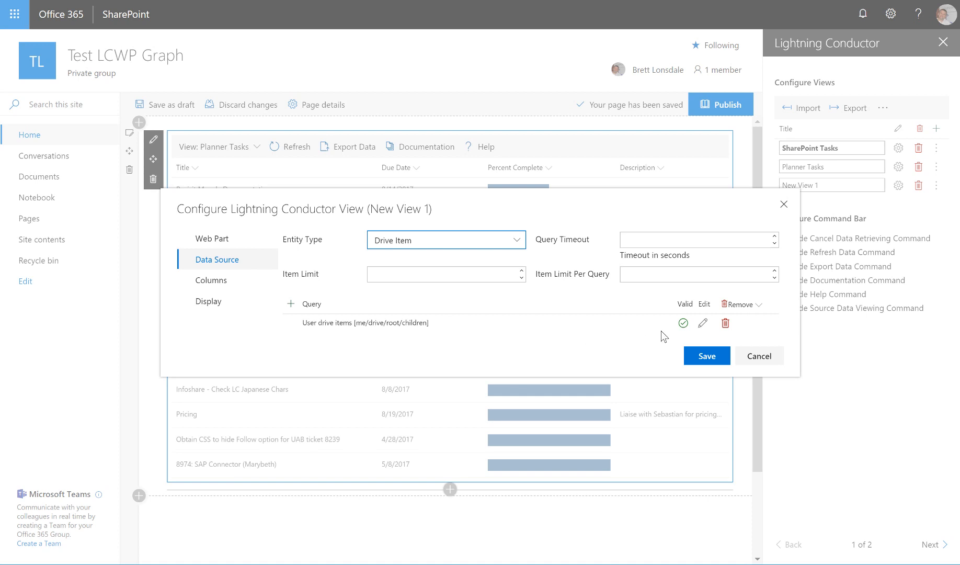
- Include the name and createdDateTime columns in the new view
click(207, 280)
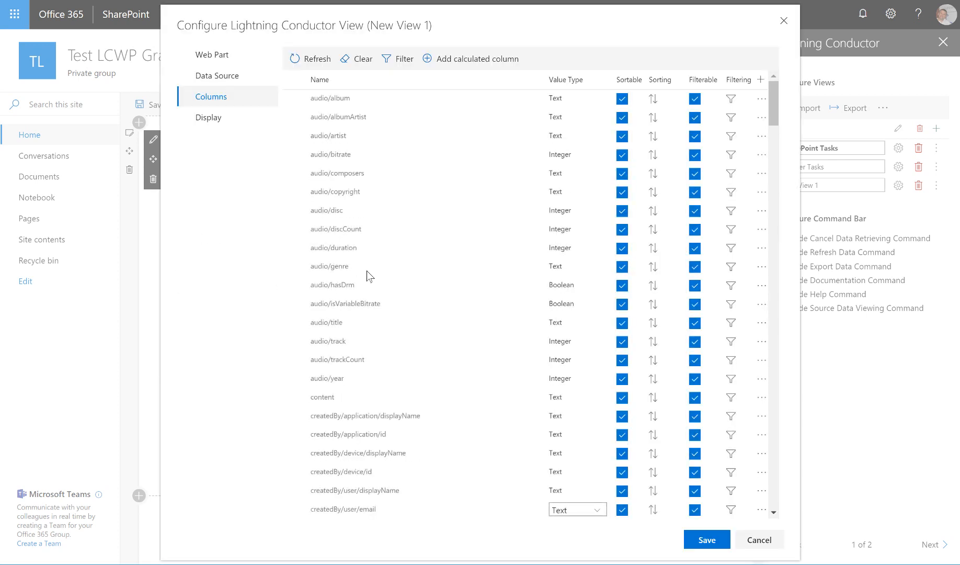
scroll(399, 309, down, 20)
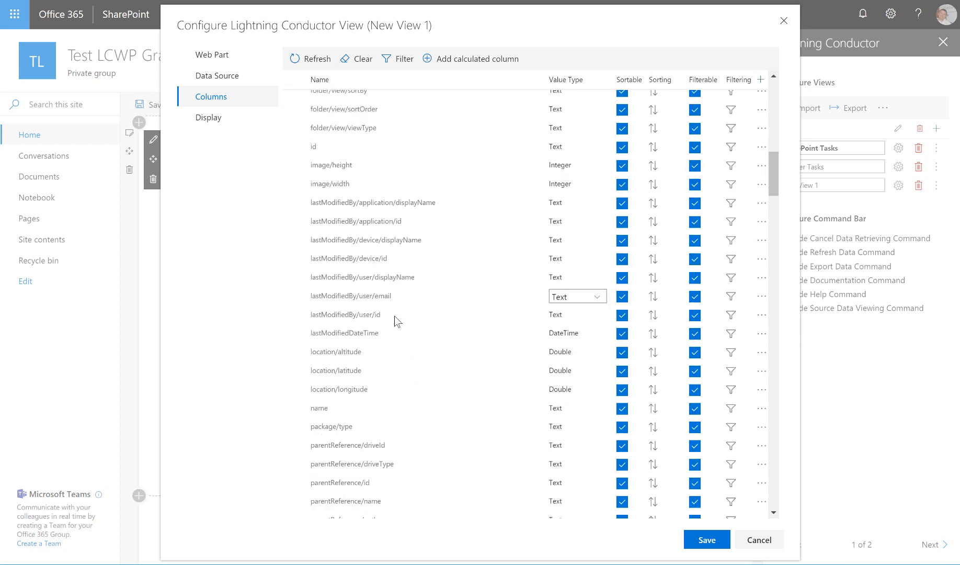
scroll(388, 324, down, 5)
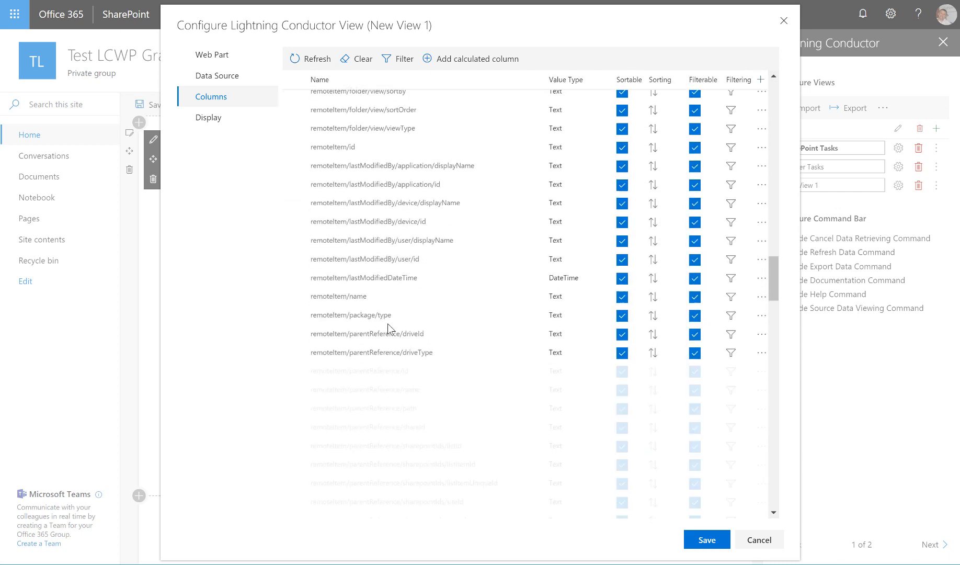
scroll(391, 331, down, 6)
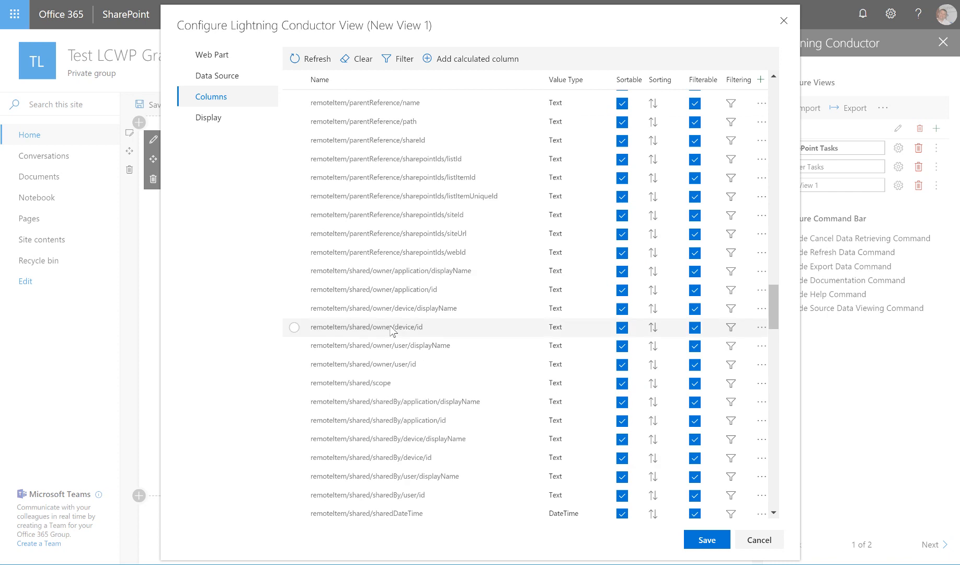
scroll(291, 318, up, 20)
scroll(293, 324, down, 6)
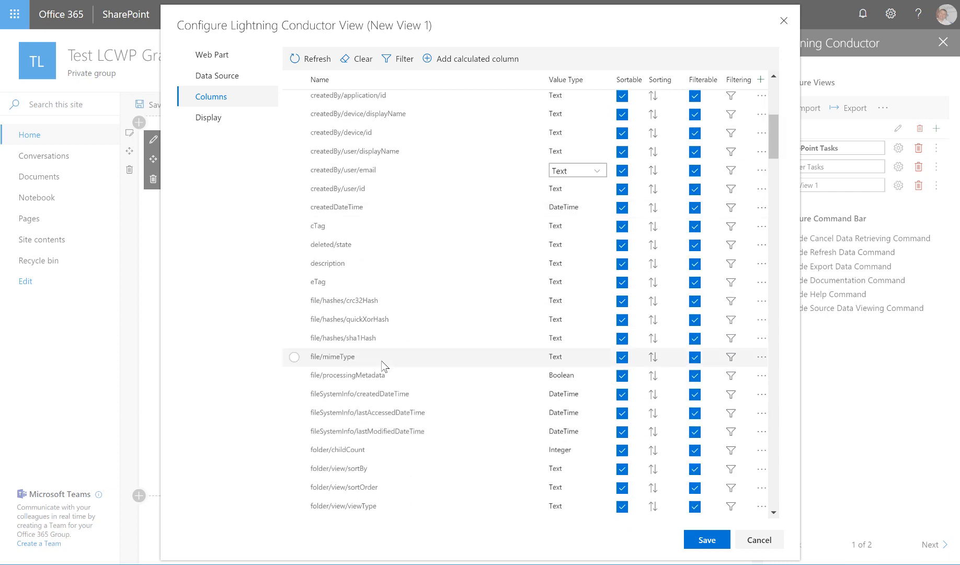
click(295, 430)
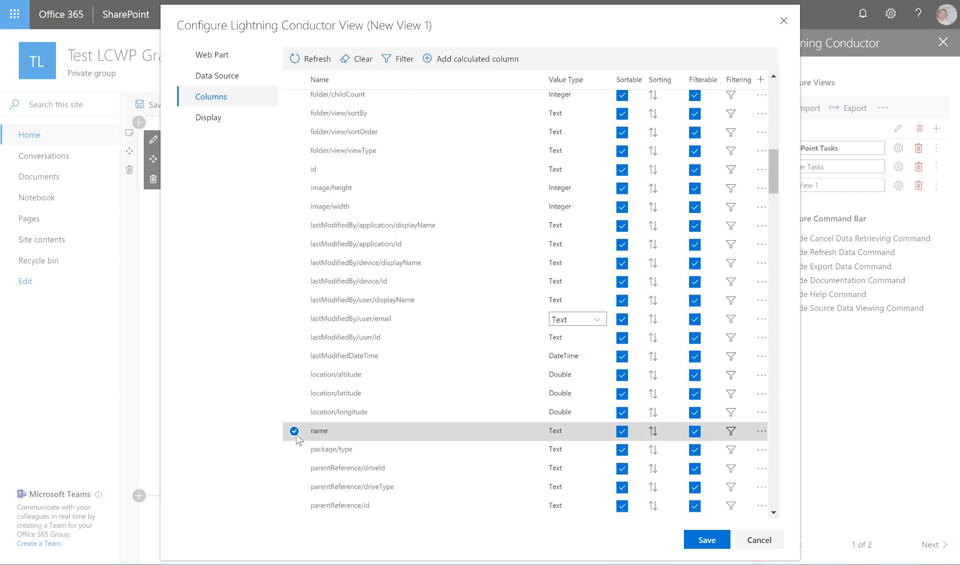
scroll(393, 407, up, 10)
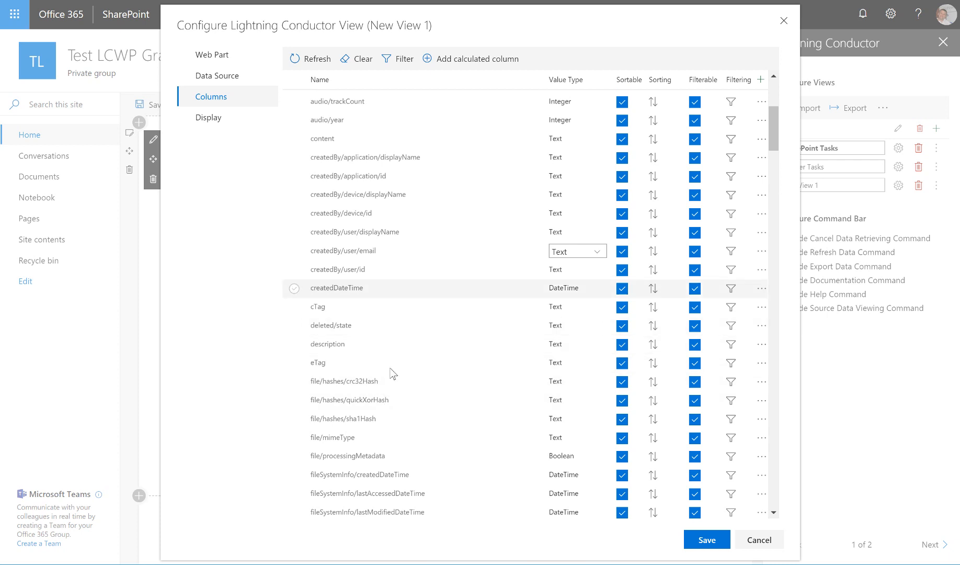
scroll(390, 372, down, 6)
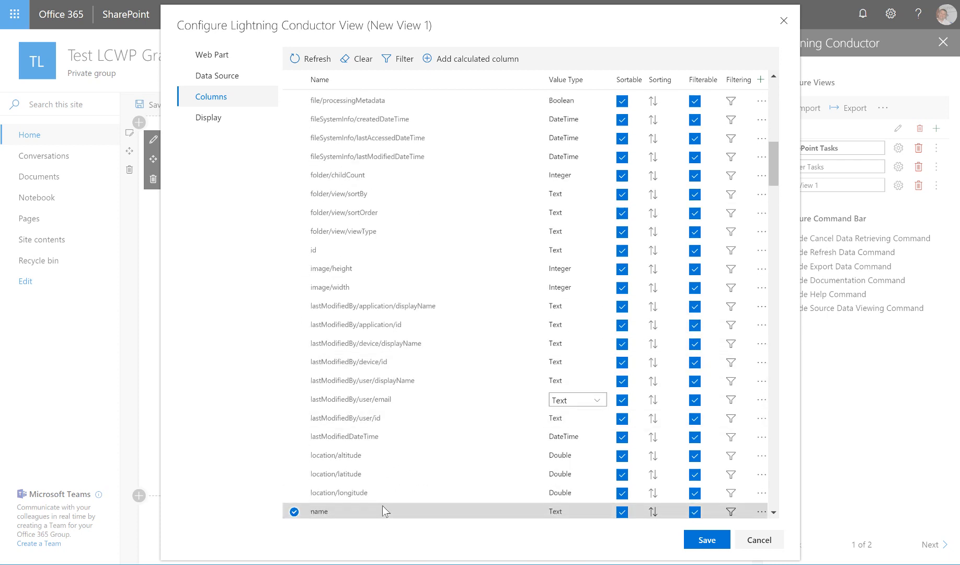
- Move the name column above createdDateTime in the new view's column order
drag(345, 366, 347, 147)
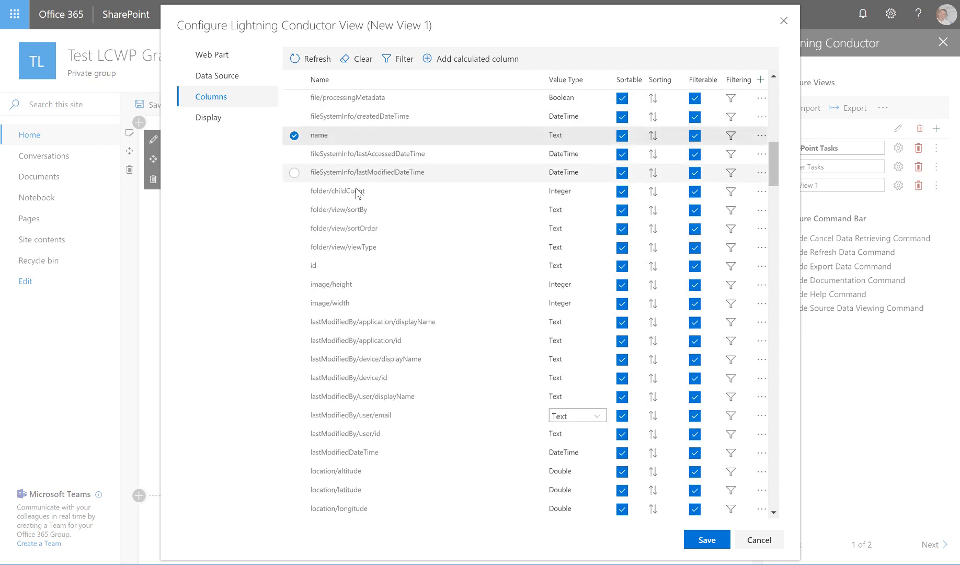
scroll(391, 274, up, 5)
scroll(390, 274, up, 2)
drag(360, 493, 343, 194)
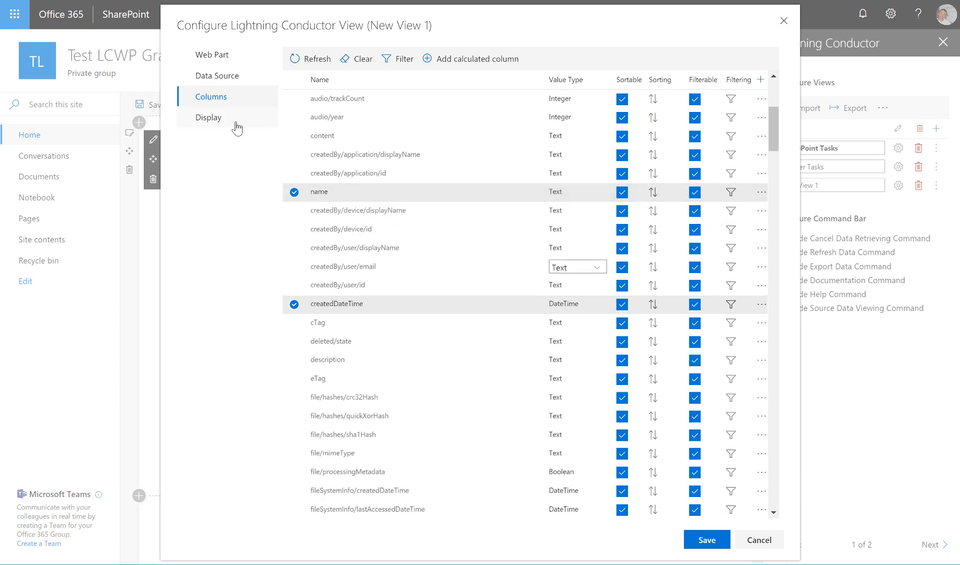
- Set the new view's display format to Short Date for createdDateTime and No Extension for name
click(220, 125)
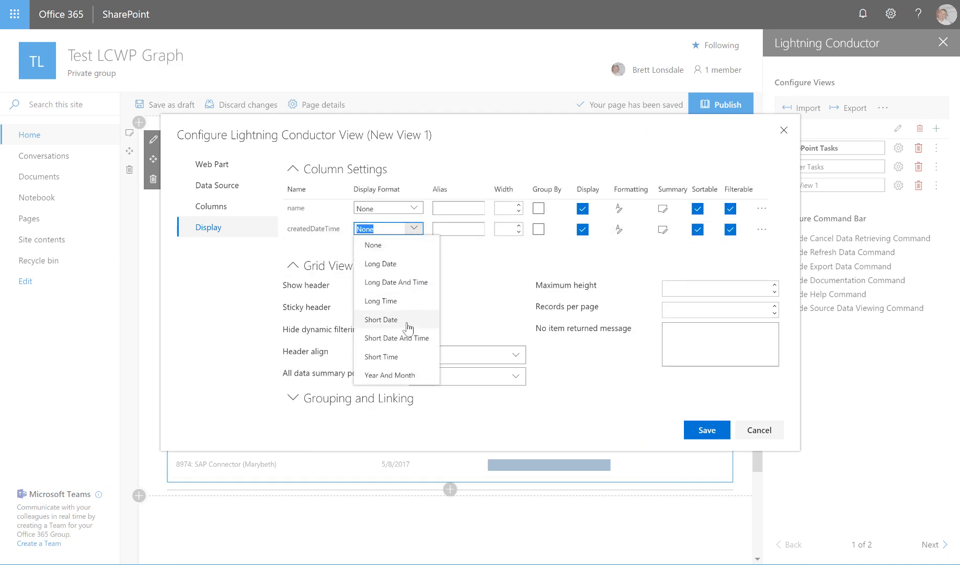
click(408, 320)
click(409, 208)
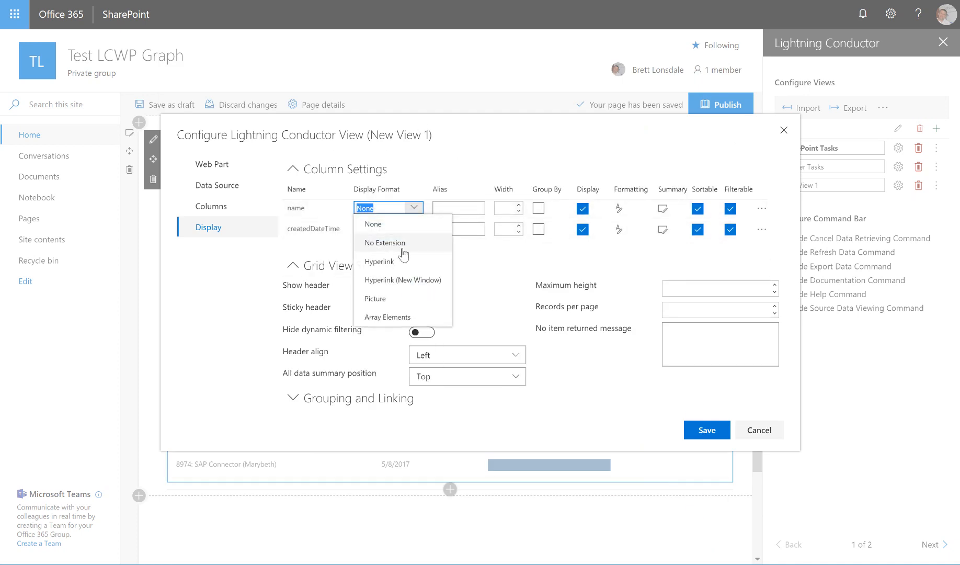
click(418, 243)
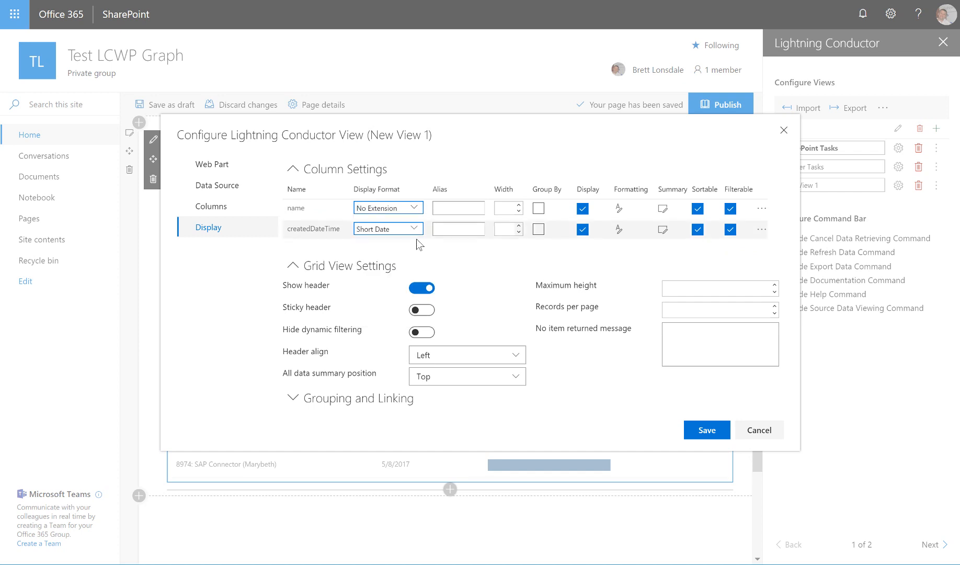
- Set name as the linked column under Grouping and Linking and save the new view's configuration
click(331, 399)
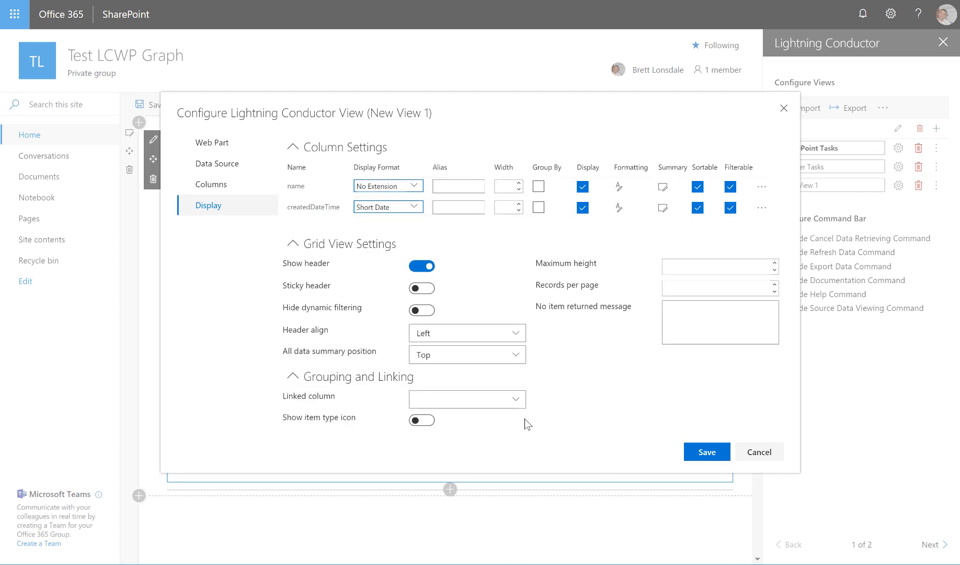
click(460, 400)
click(461, 438)
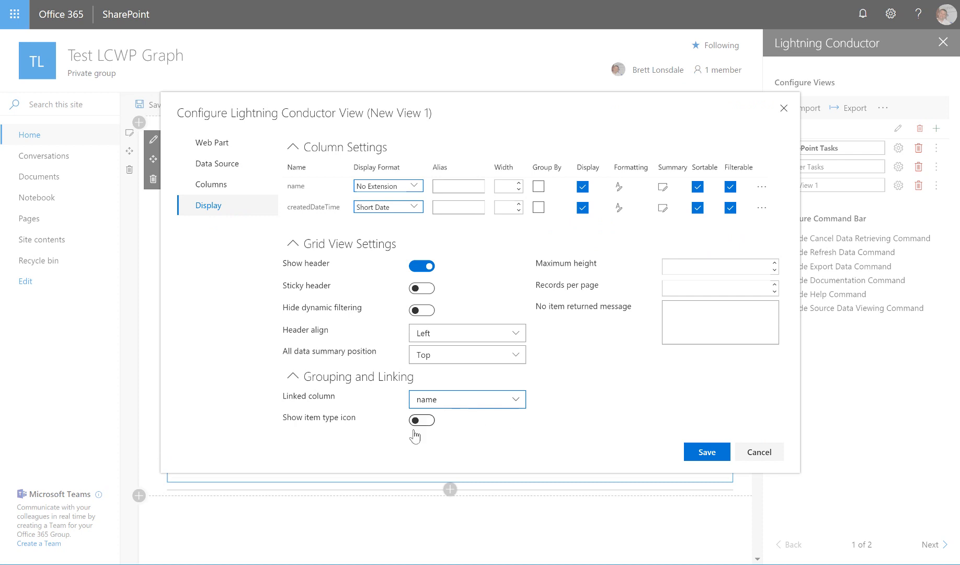
click(707, 452)
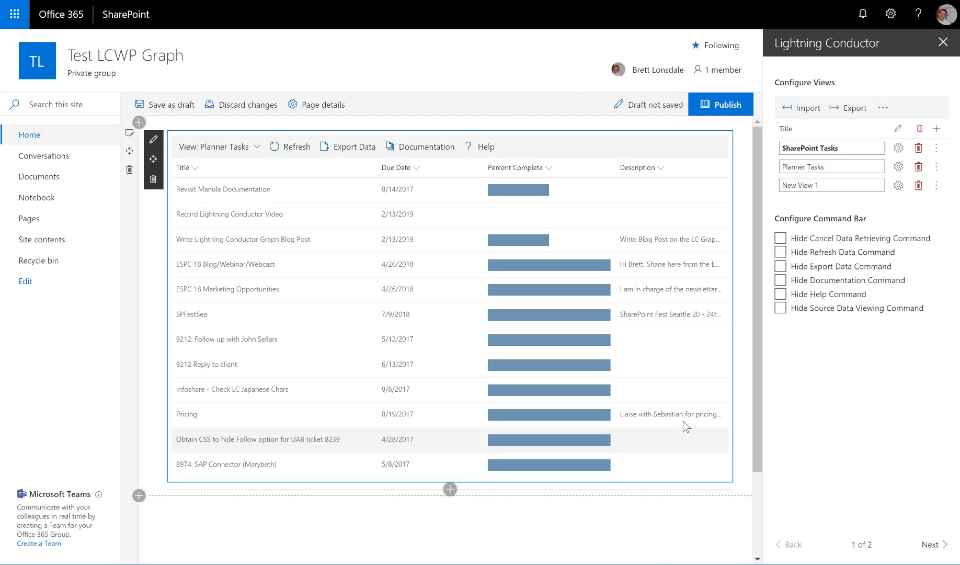
click(742, 171)
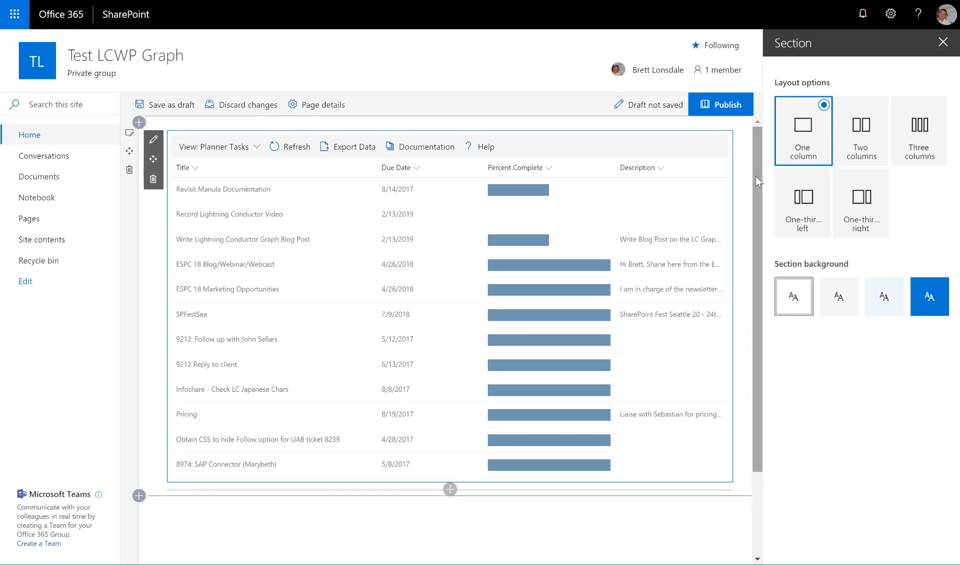
click(943, 42)
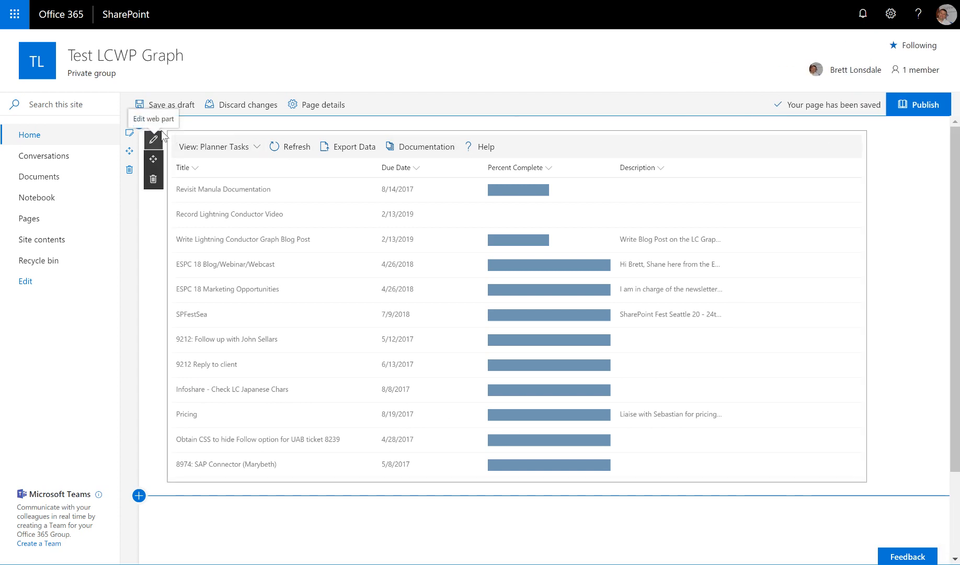
click(154, 139)
- Rename New View 1 as Drive Items and switch the web part to display that view
click(835, 185)
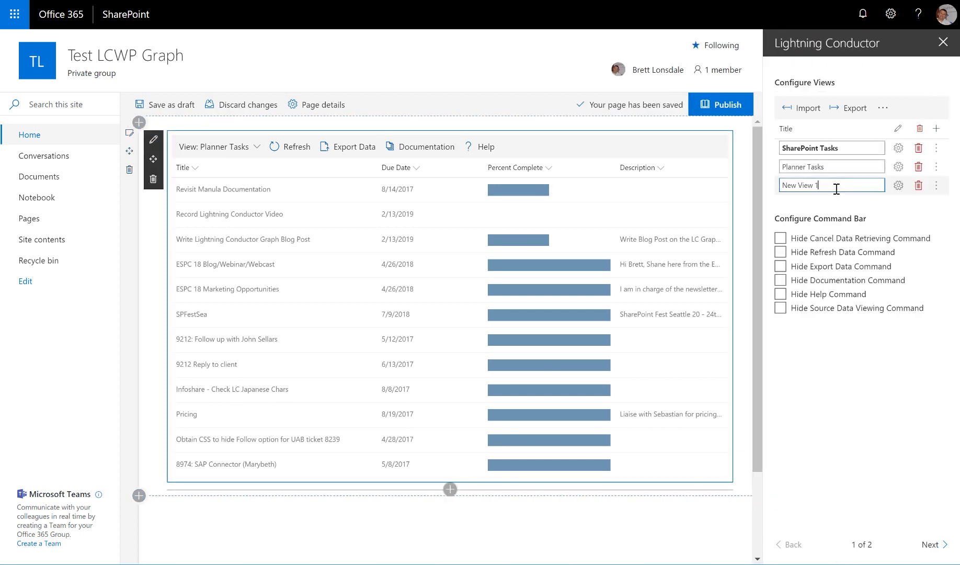
triple_click(805, 186)
text(Drive Items)
click(831, 392)
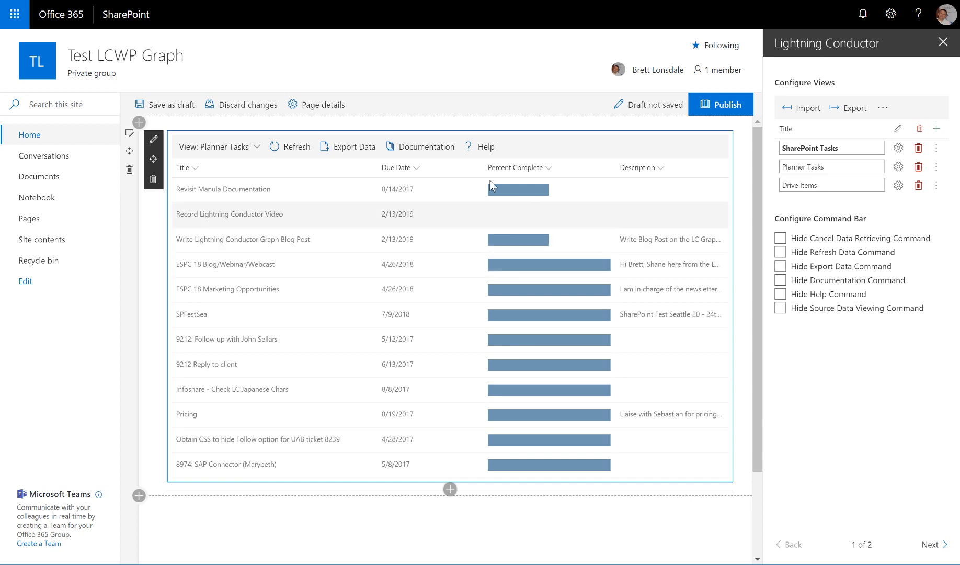
click(253, 147)
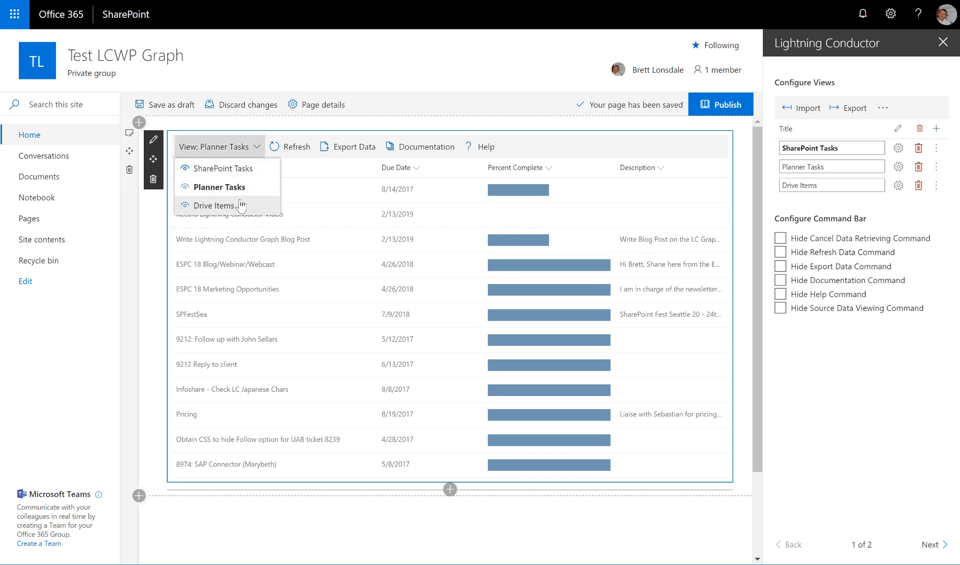
click(239, 205)
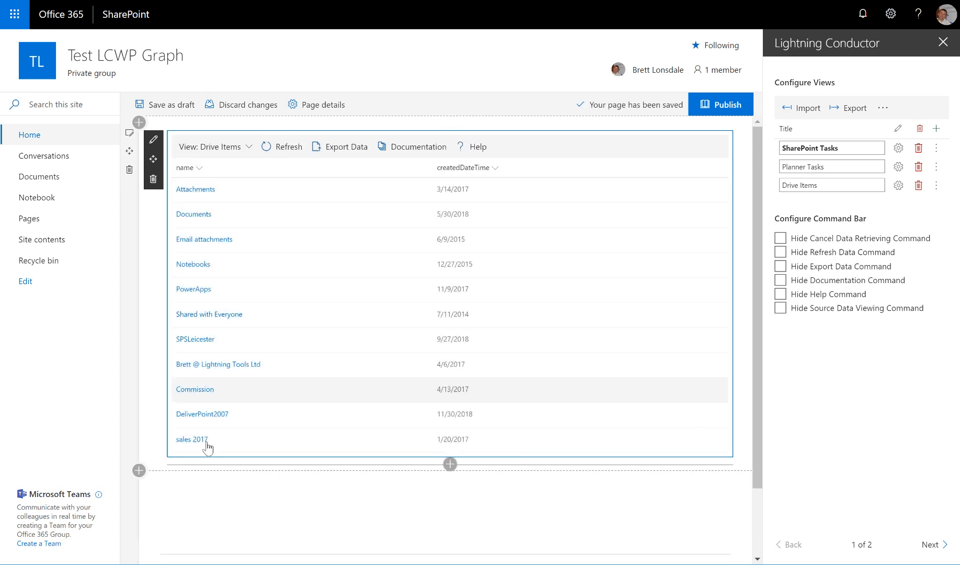